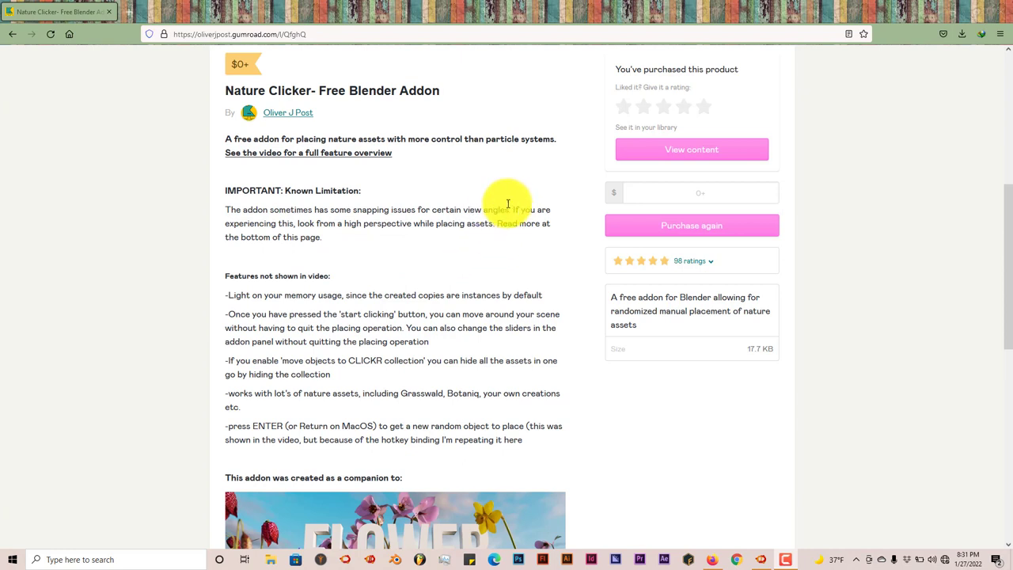
click(699, 188)
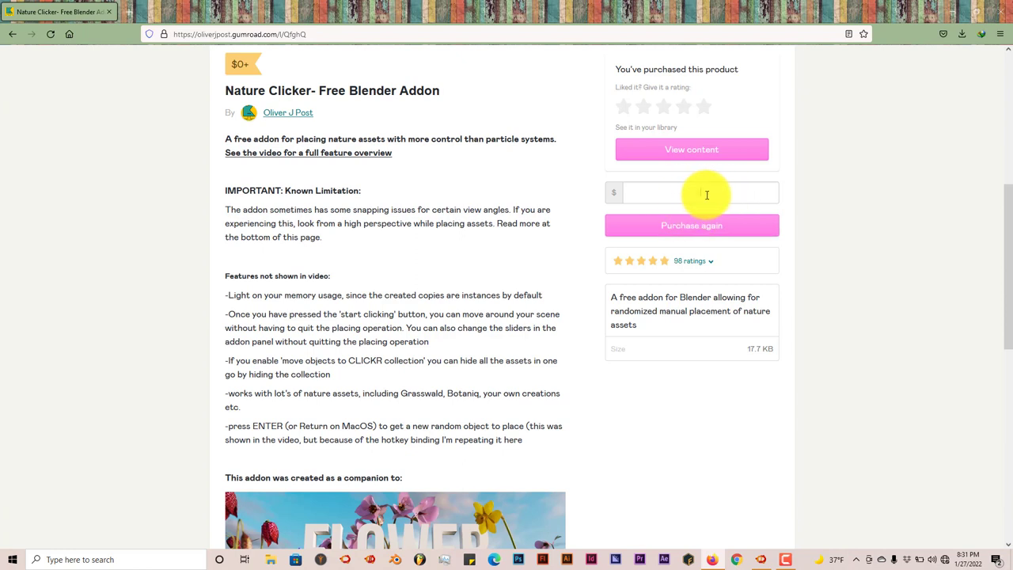
click(700, 229)
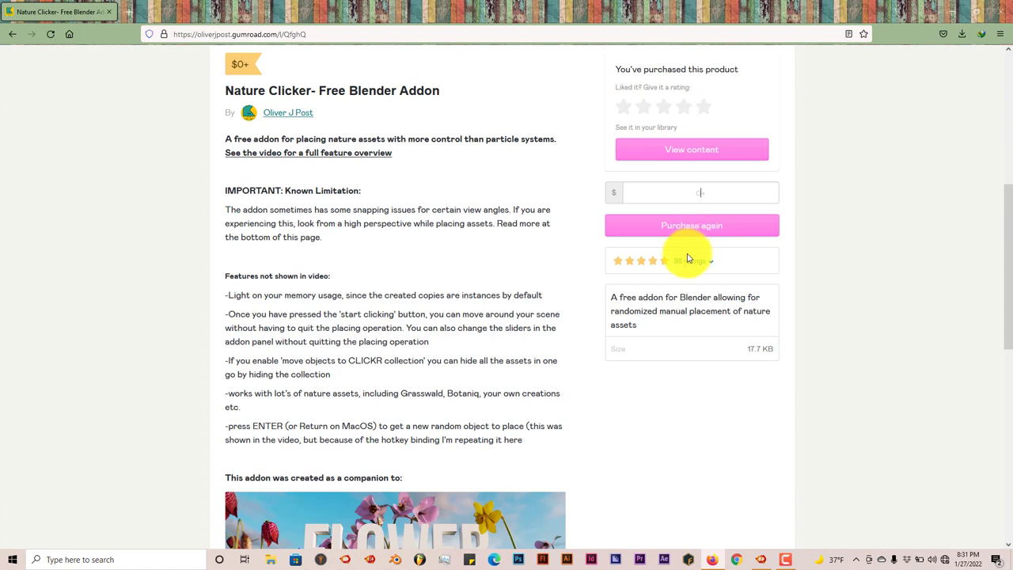
click(694, 234)
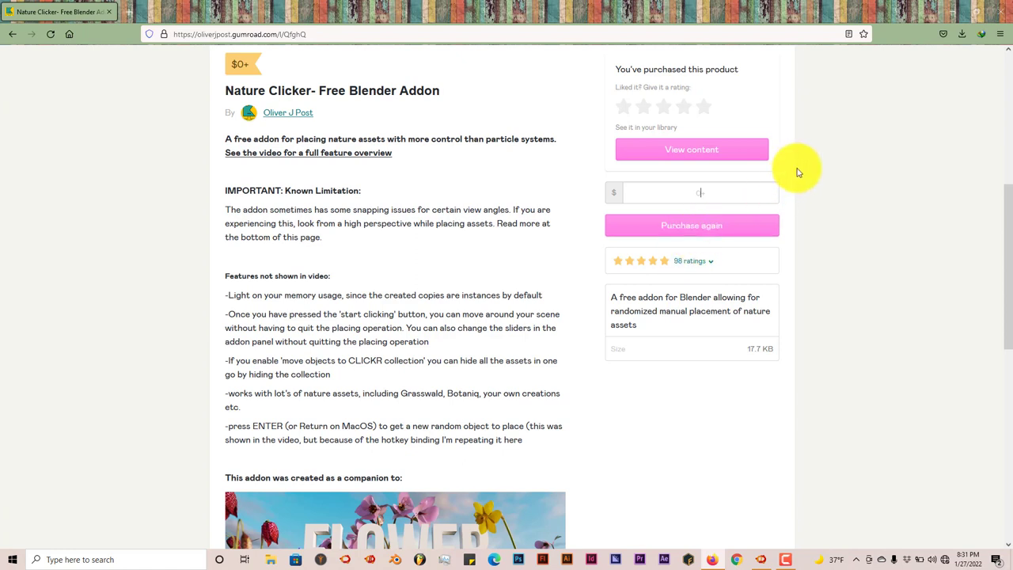
Step: Switch to Blender, clear the add-on search filter in the preferences, and view the add-on installation file browser
click(761, 561)
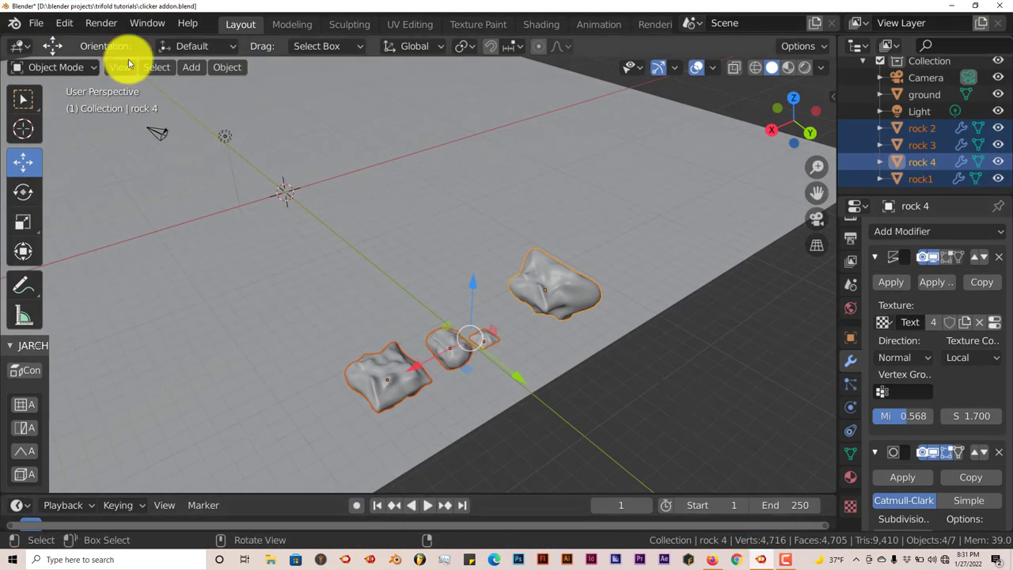
click(63, 26)
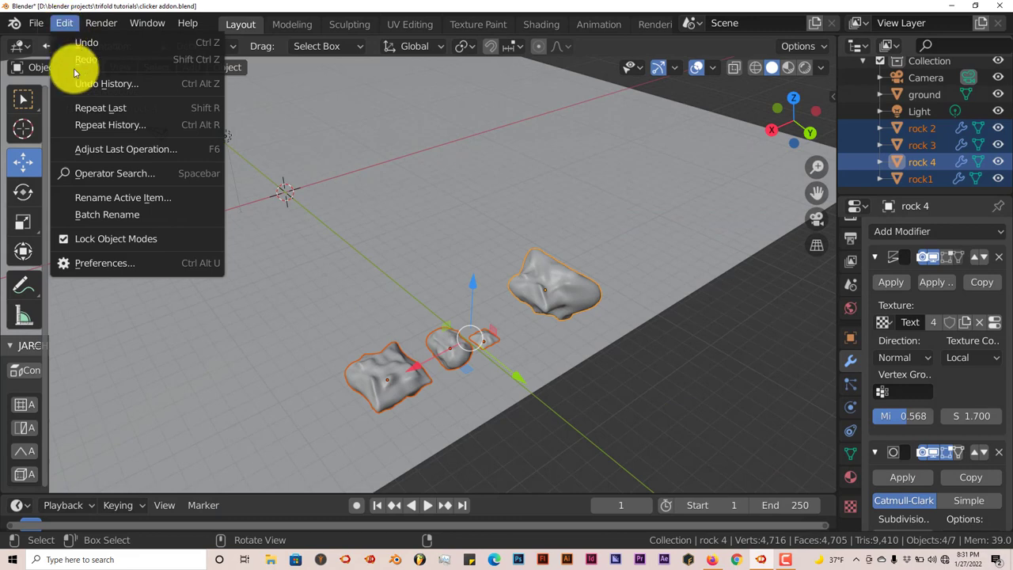
click(145, 266)
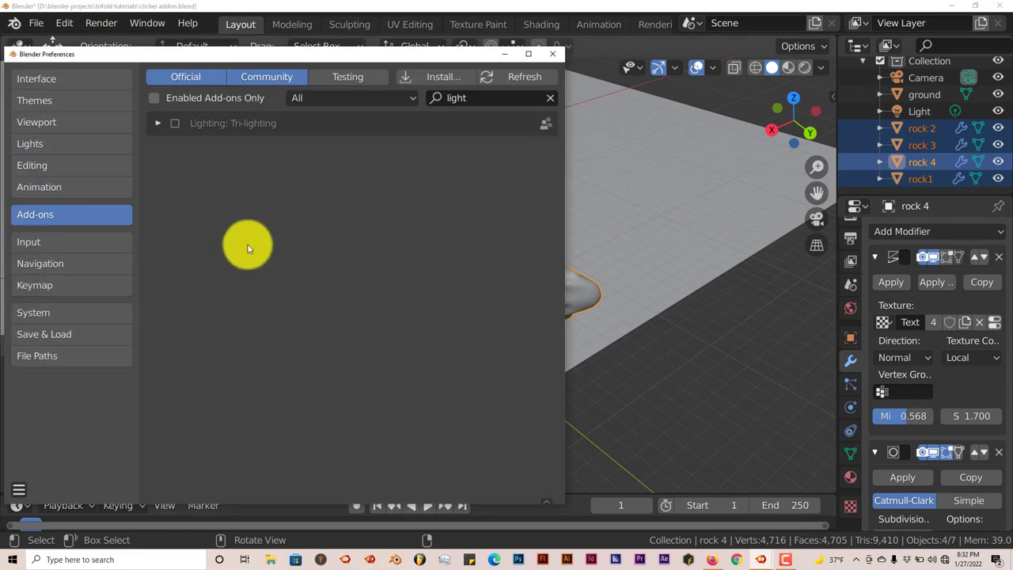
click(550, 97)
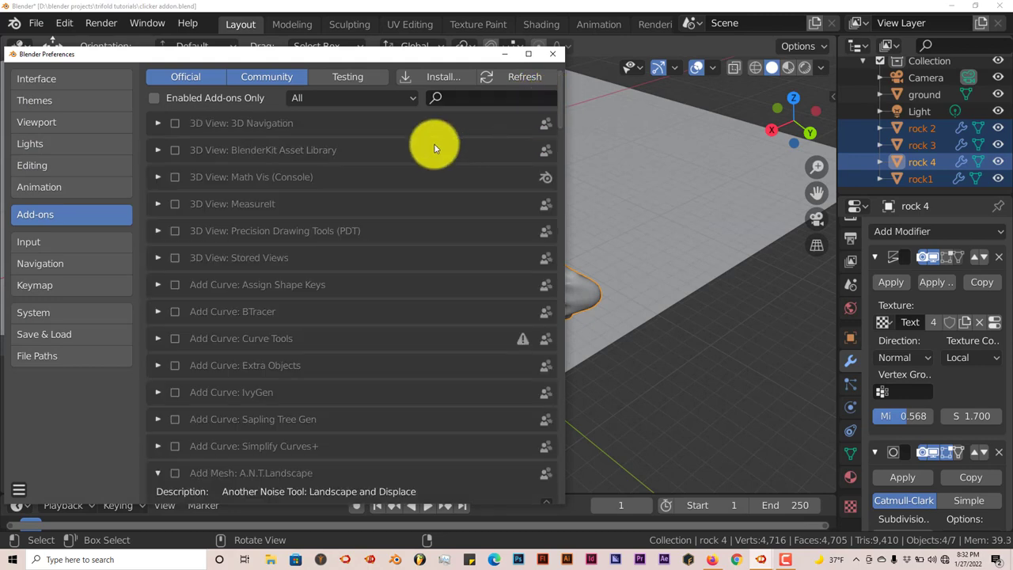
click(440, 76)
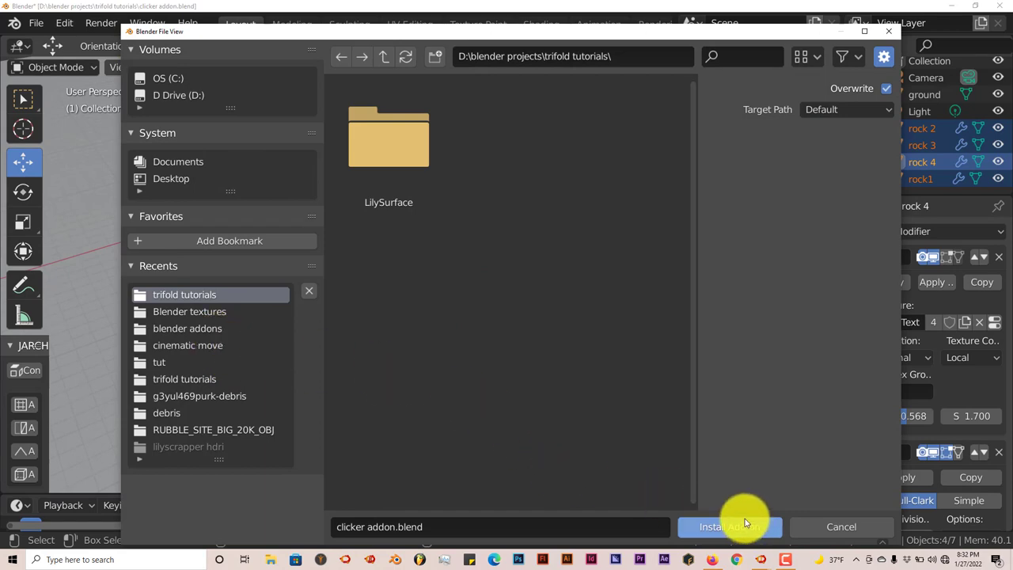
click(890, 37)
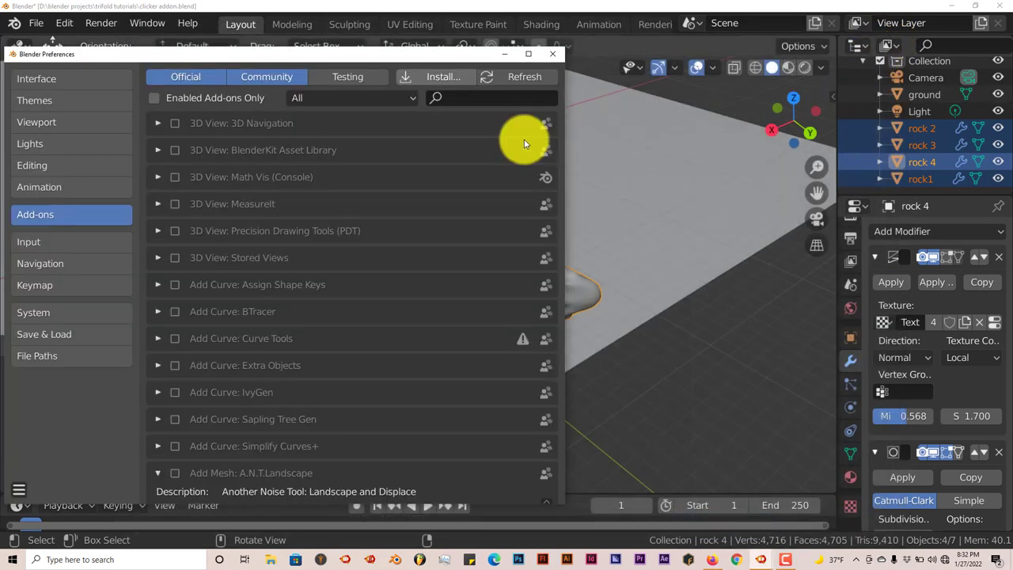
Step: Search the add-ons for "cl" to check the CLICKR entry, and close the preferences
click(473, 98)
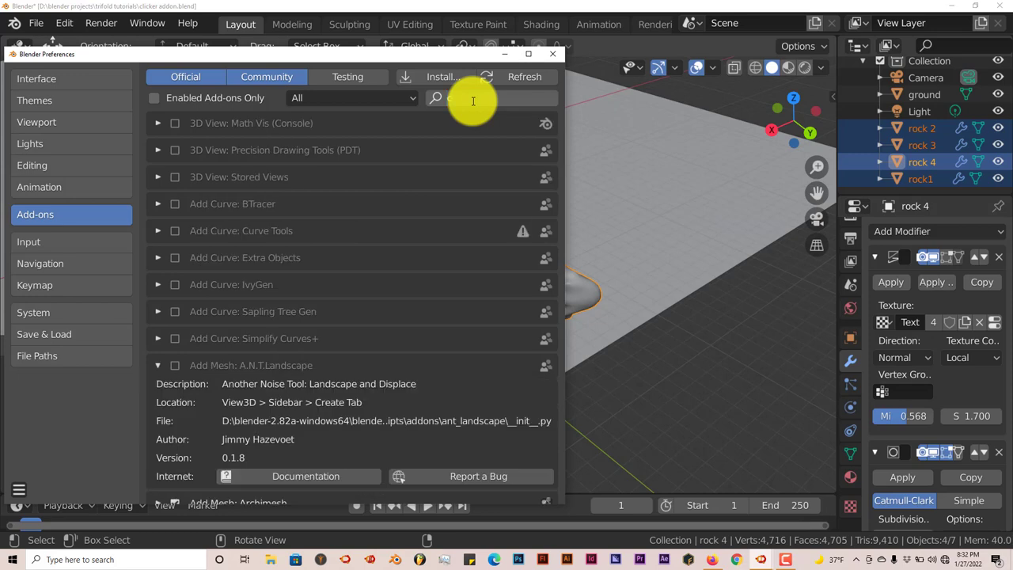
text(cl)
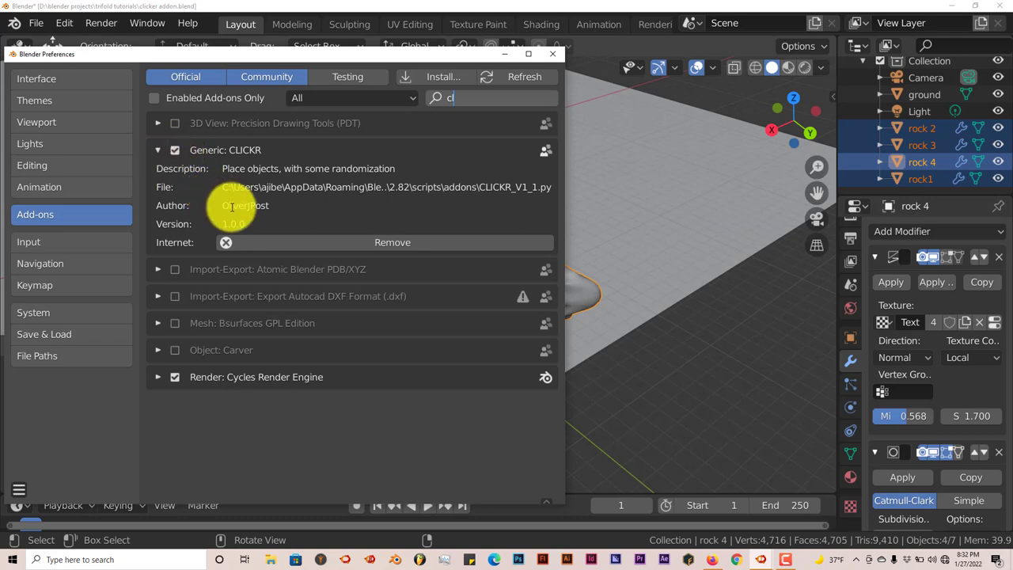
click(553, 55)
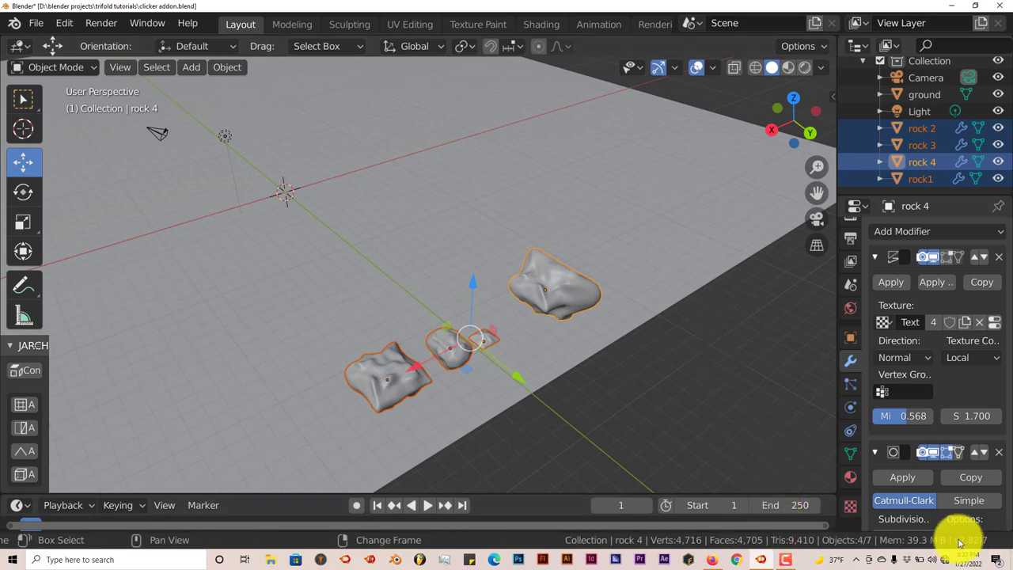
Step: Examine the four selected rocks and the ground plane from several angles and distances
scroll(492, 408, up, 2)
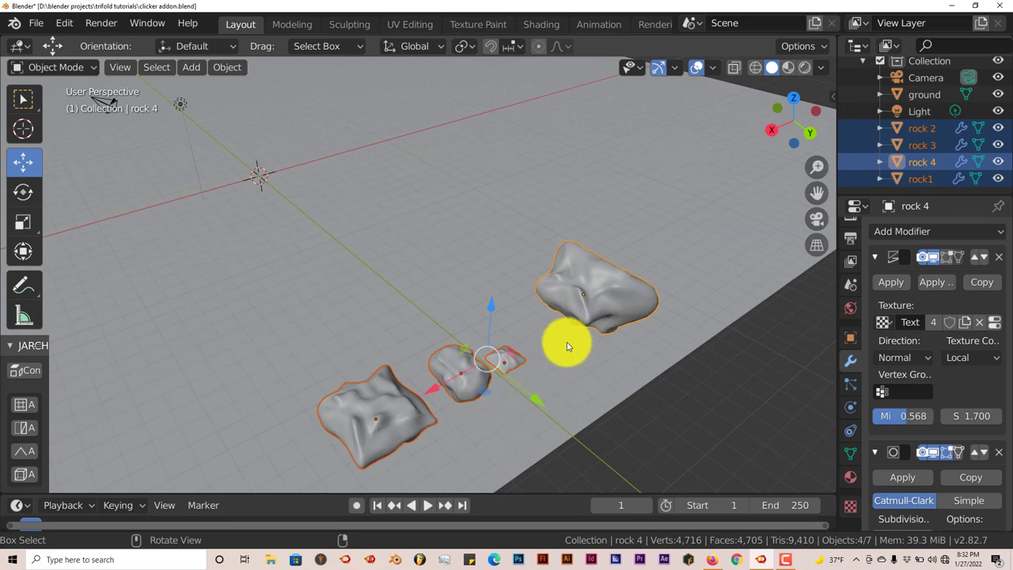
middle_drag(593, 303, 549, 303)
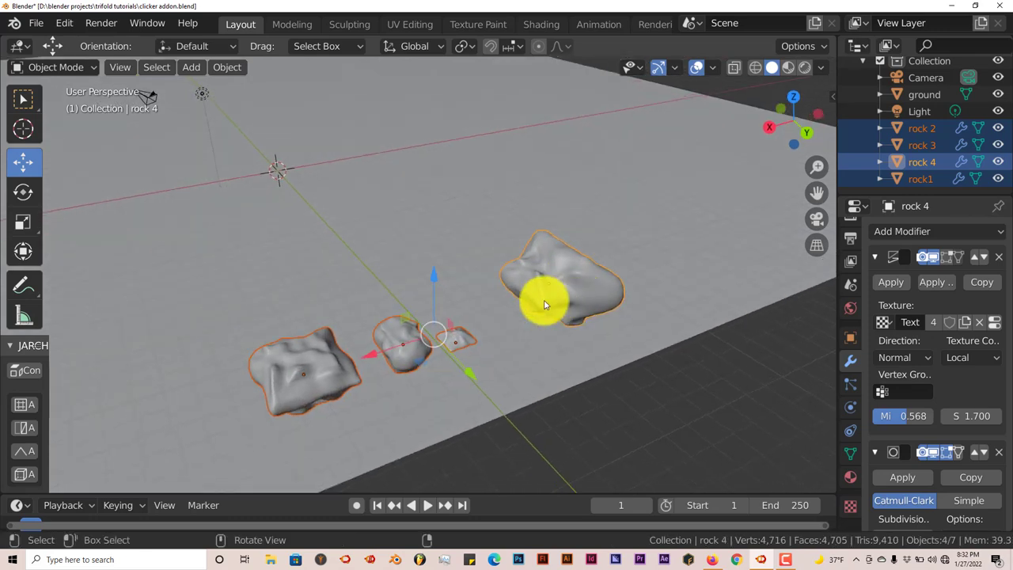
scroll(523, 282, down, 3)
scroll(524, 288, up, 1)
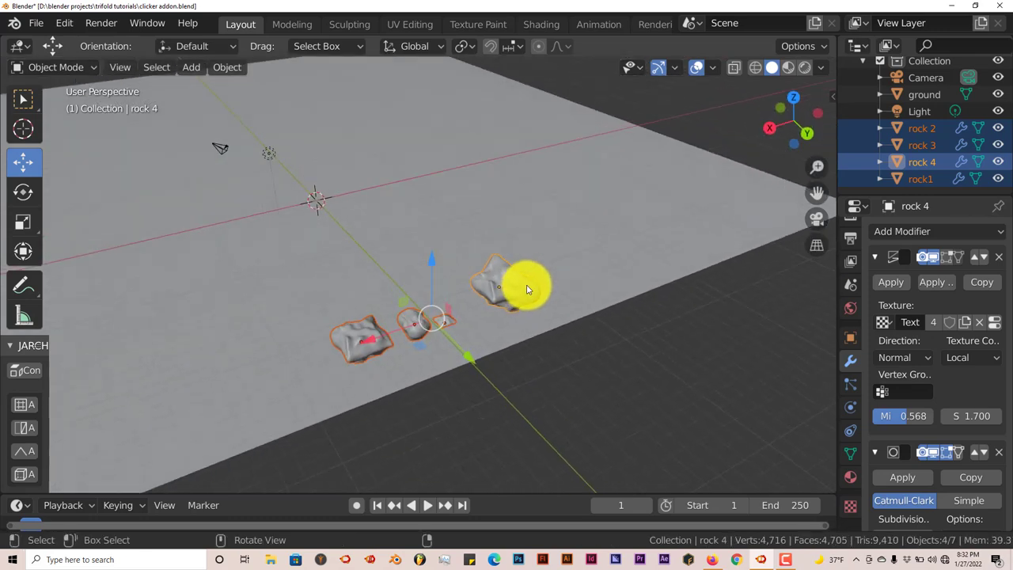
scroll(463, 291, up, 2)
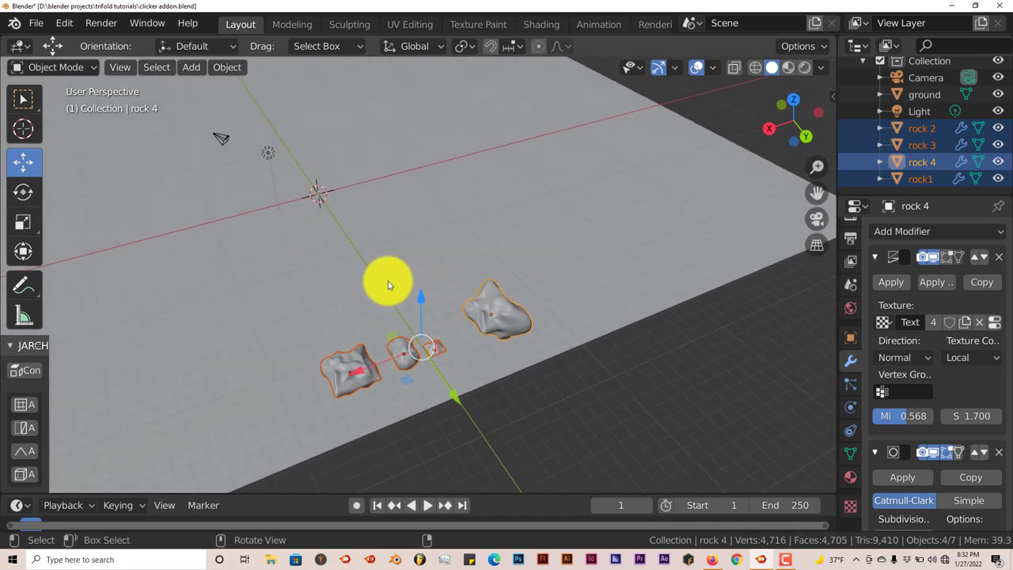
mouse_move(365, 272)
middle_down()
mouse_move(364, 260)
mouse_move(357, 274)
middle_up()
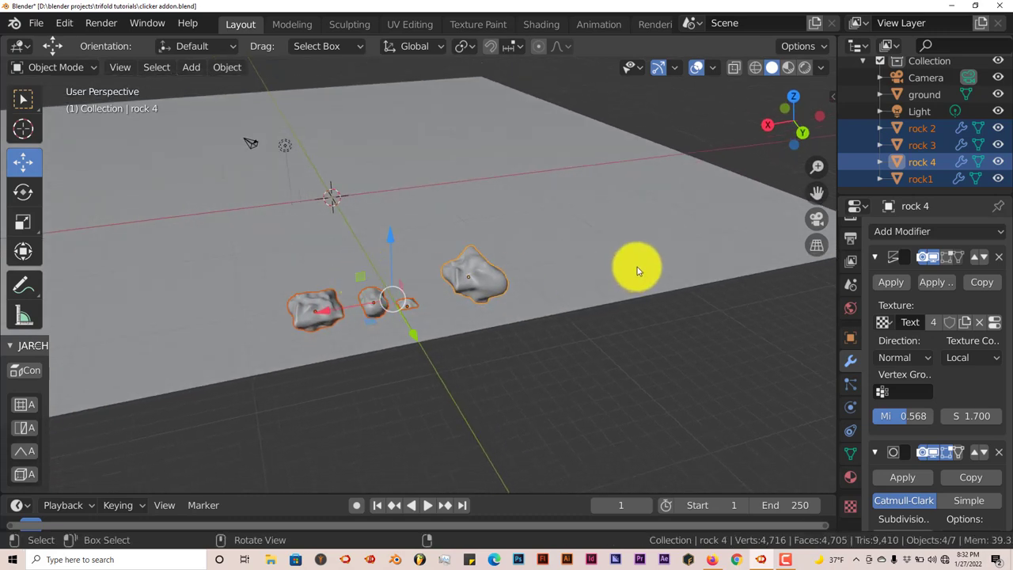
middle_drag(626, 278, 625, 284)
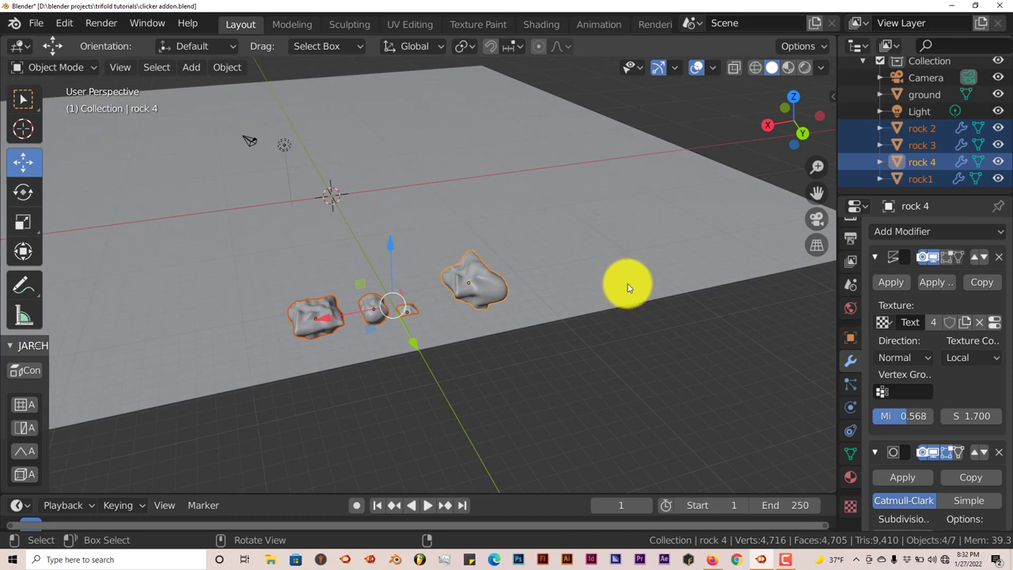
mouse_move(627, 287)
middle_down()
mouse_move(581, 280)
mouse_move(542, 249)
mouse_move(646, 287)
middle_up()
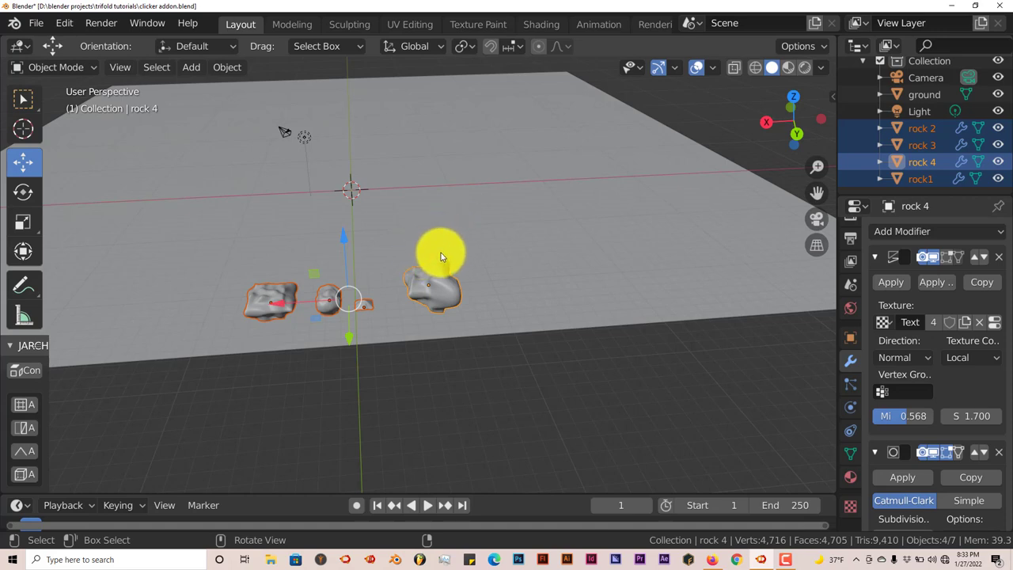
mouse_move(441, 253)
middle_down()
mouse_move(440, 240)
mouse_move(561, 248)
middle_up()
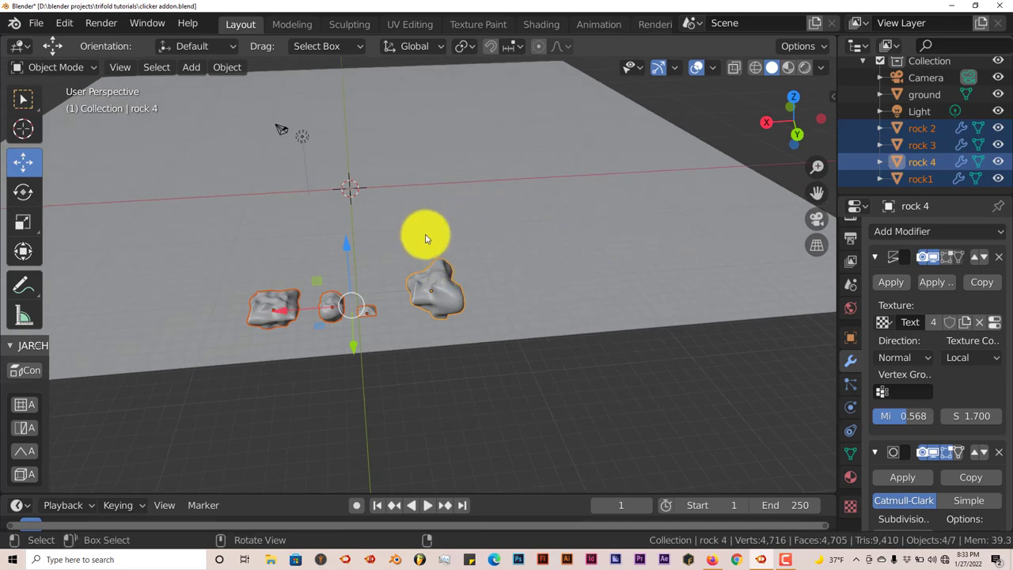
mouse_move(423, 222)
middle_down()
mouse_move(459, 224)
mouse_move(525, 284)
mouse_move(461, 287)
mouse_move(462, 276)
middle_up()
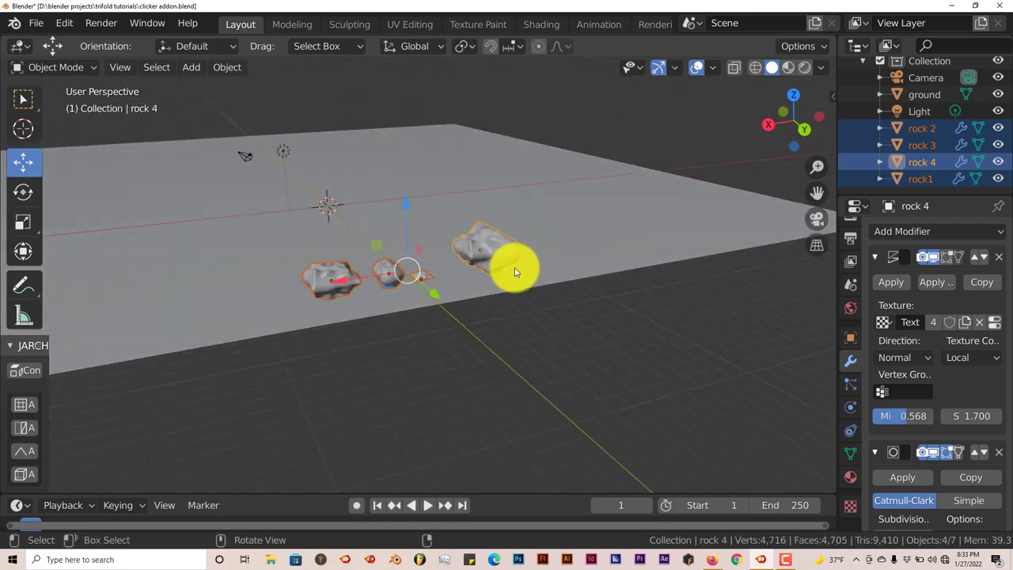
scroll(498, 257, up, 5)
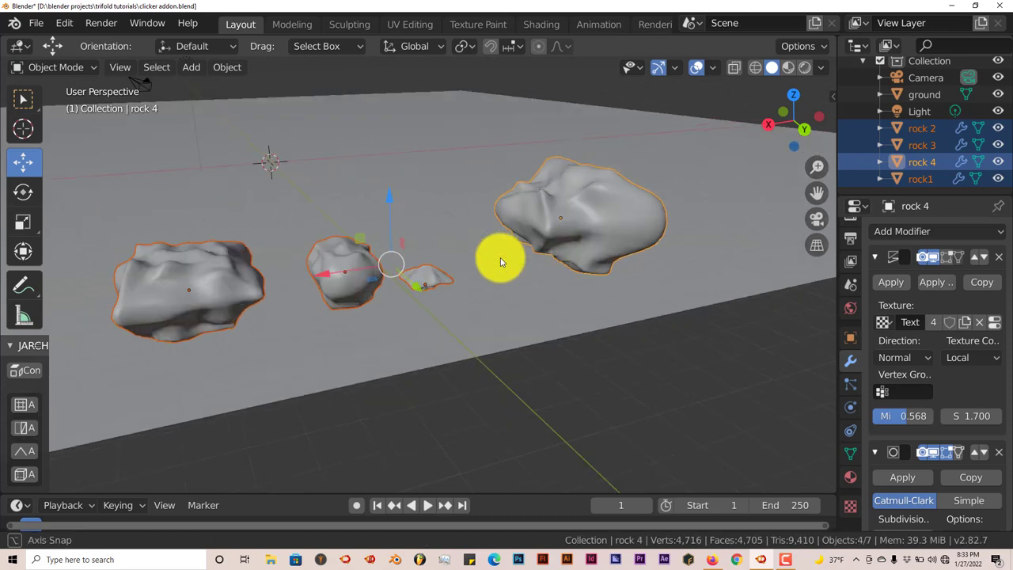
middle_drag(500, 261, 497, 264)
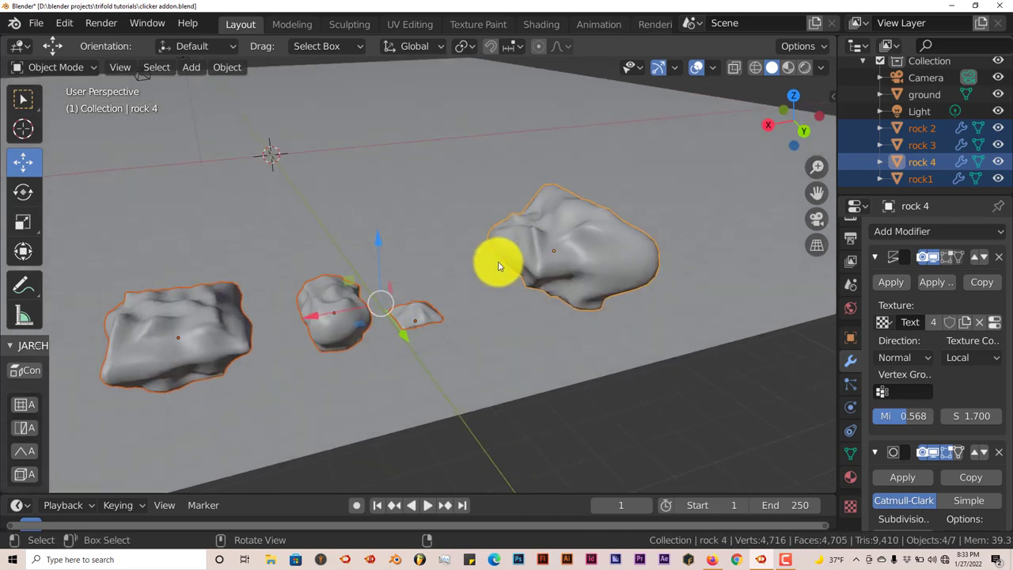
Step: Show the CLICKR add-on's settings and assign the ground plane as its ground surface
click(833, 99)
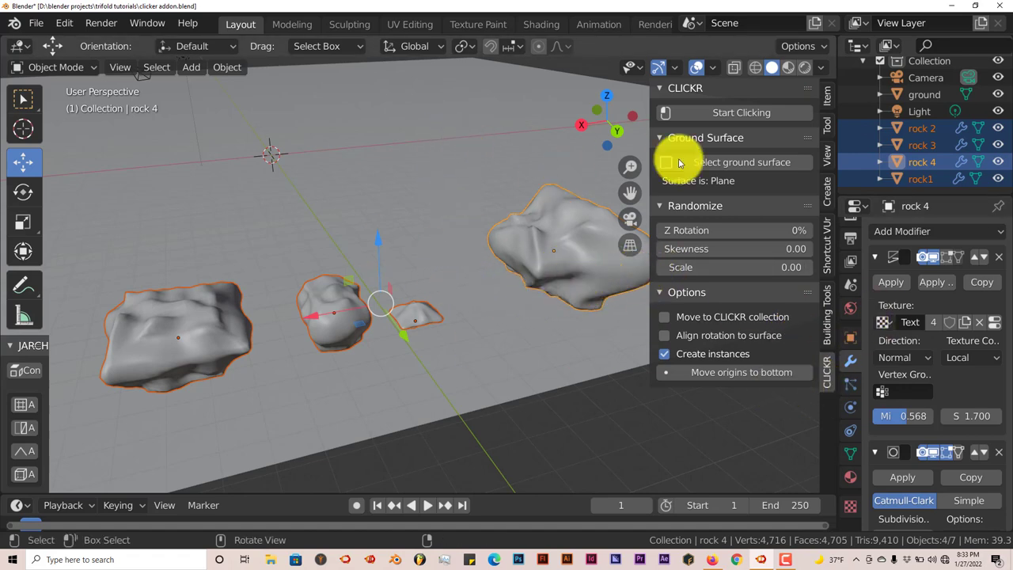
click(743, 112)
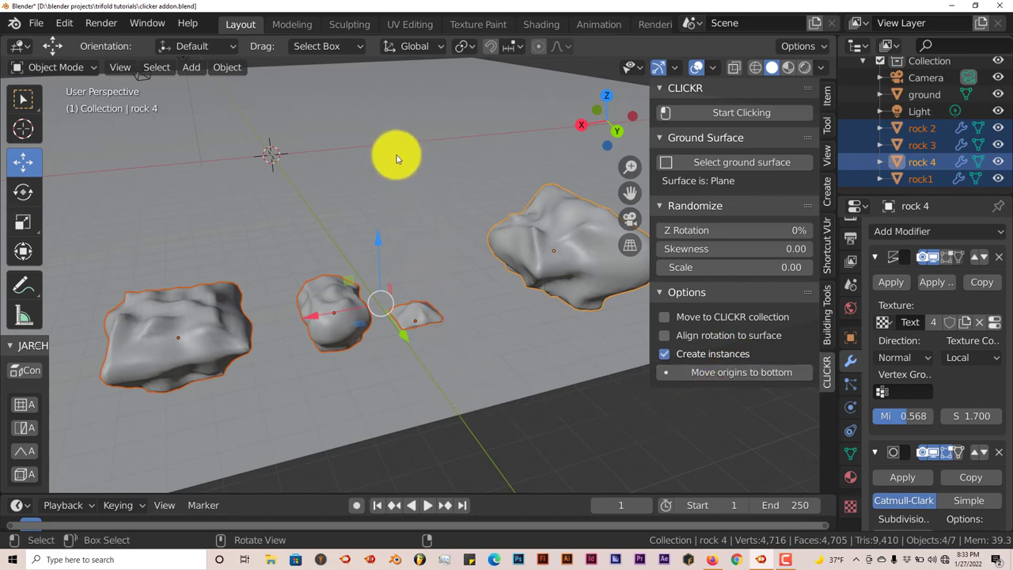
click(400, 192)
scroll(408, 205, down, 3)
middle_drag(408, 205, 413, 217)
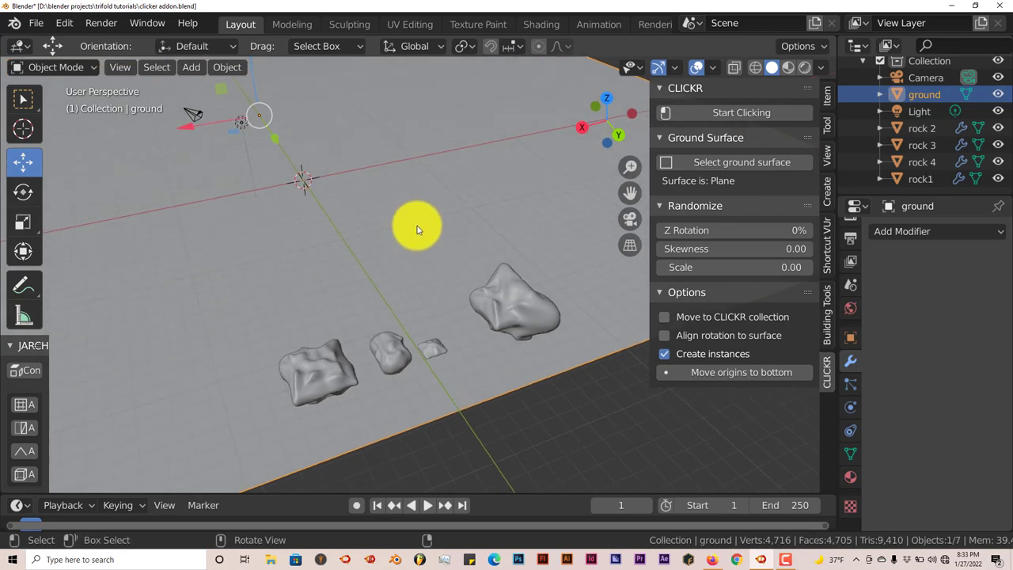
click(721, 169)
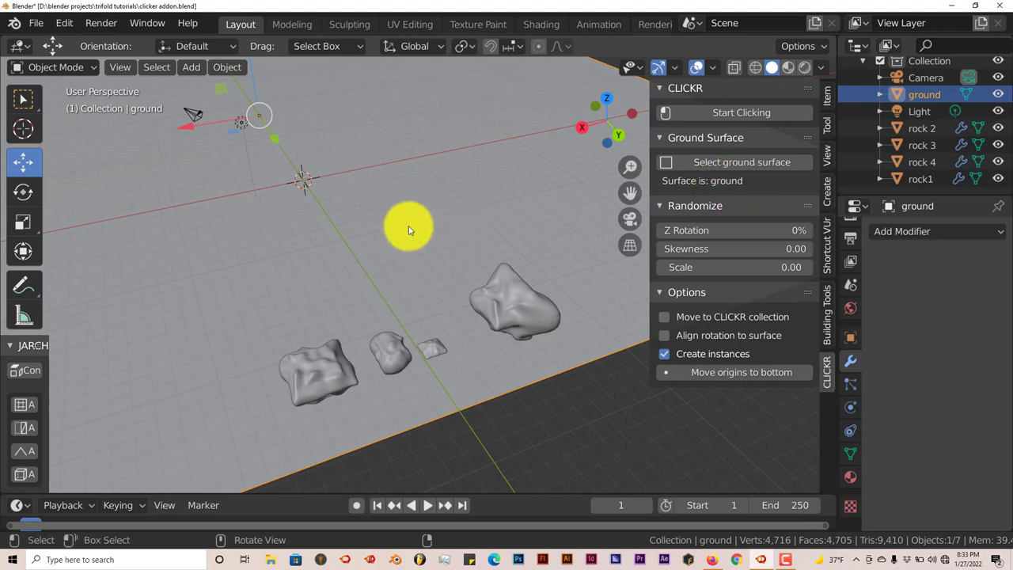
Step: Select only rock 4, the large rock set apart from the others, and start CLICKR placement with it
middle_drag(408, 227, 409, 228)
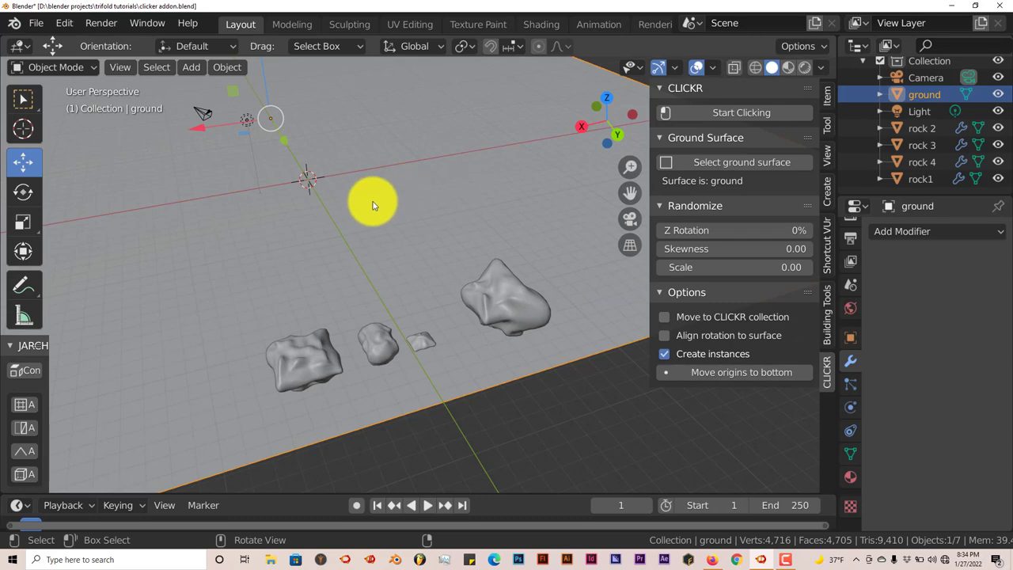
middle_drag(356, 226, 357, 220)
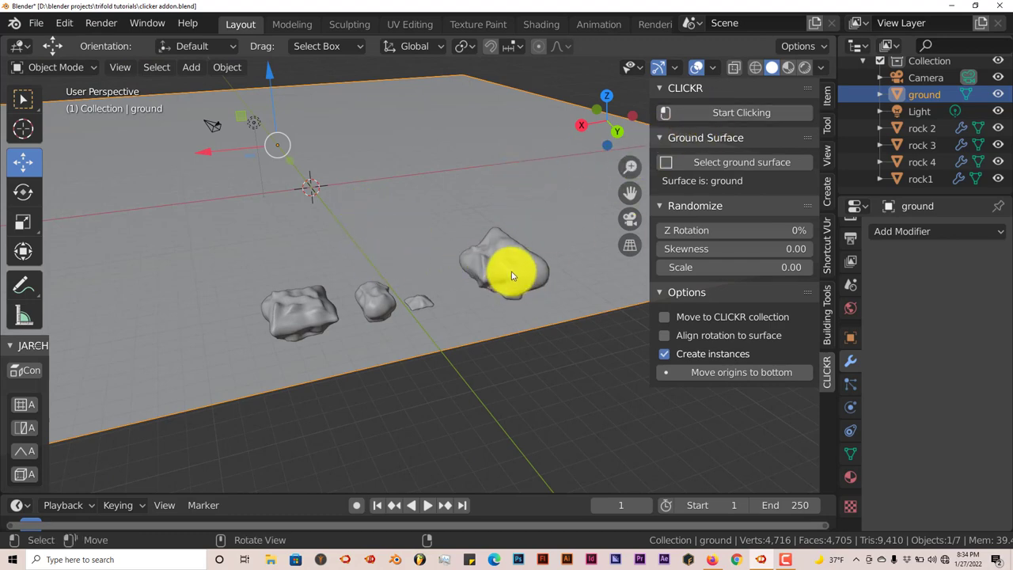
middle_drag(509, 271, 499, 259)
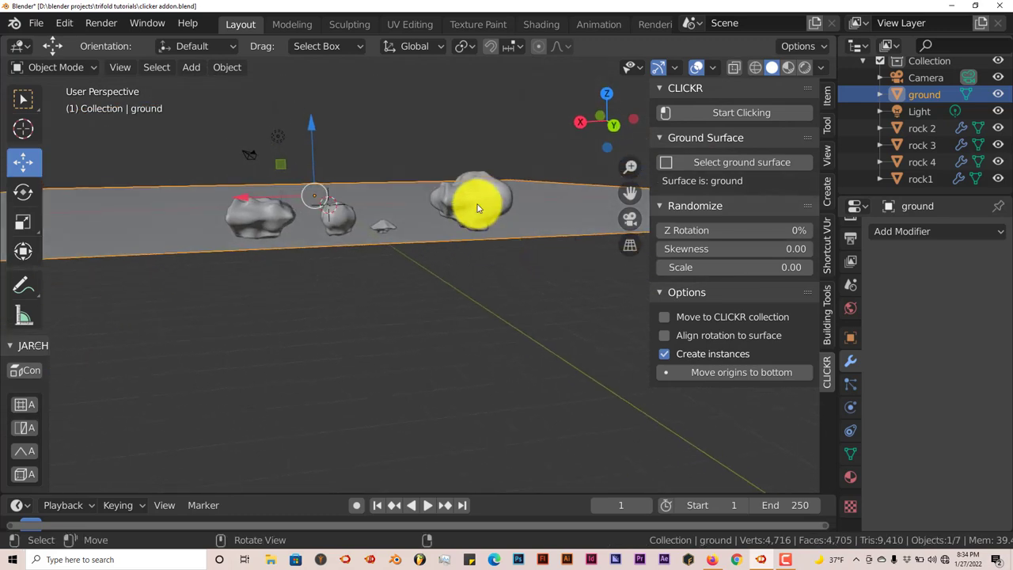
click(477, 208)
click(475, 243)
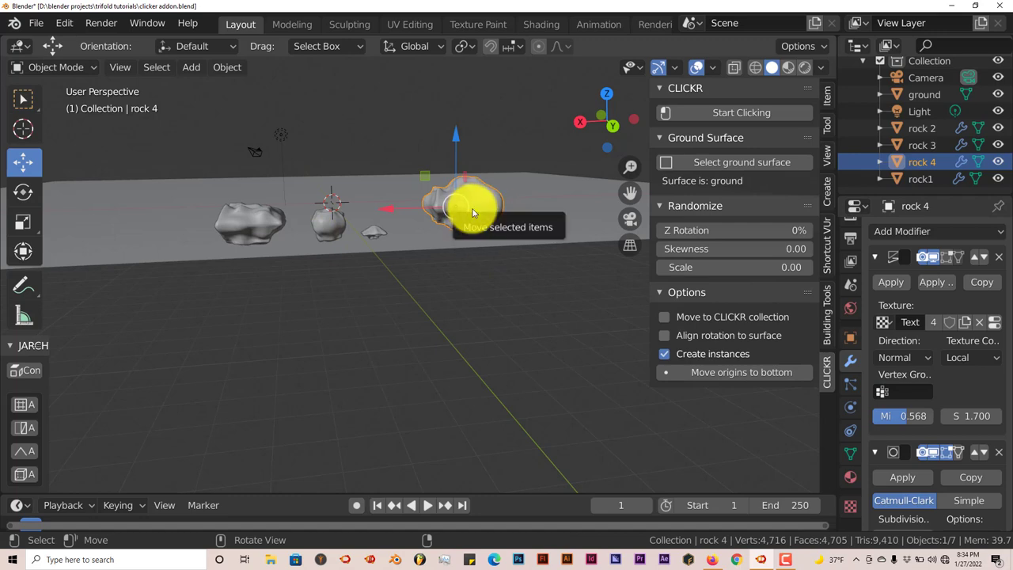
middle_drag(475, 213, 506, 235)
click(740, 113)
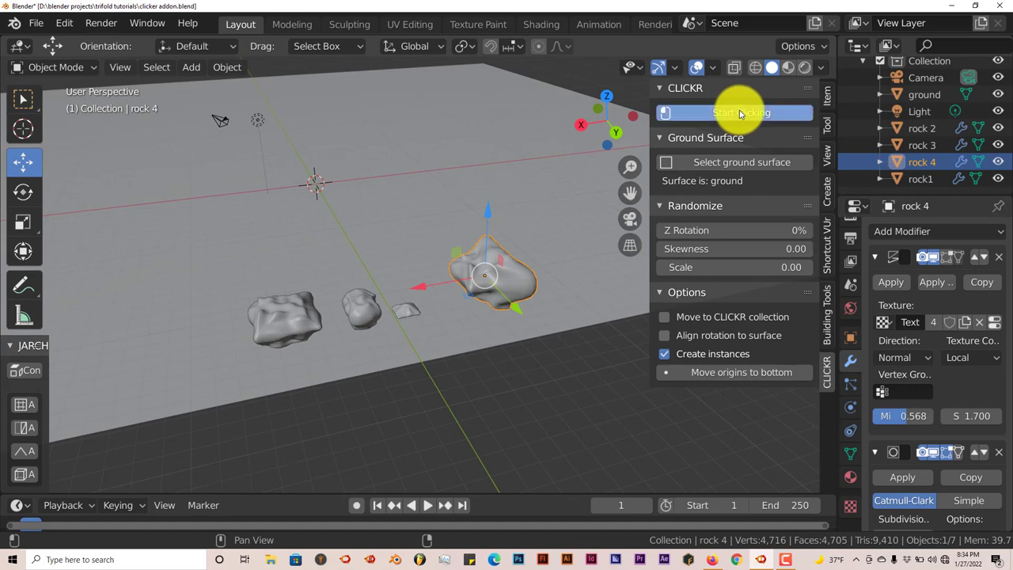
Step: Move the unplaced rock 4 copy across the ground plane to try how it follows the surface
middle_drag(437, 175, 434, 207)
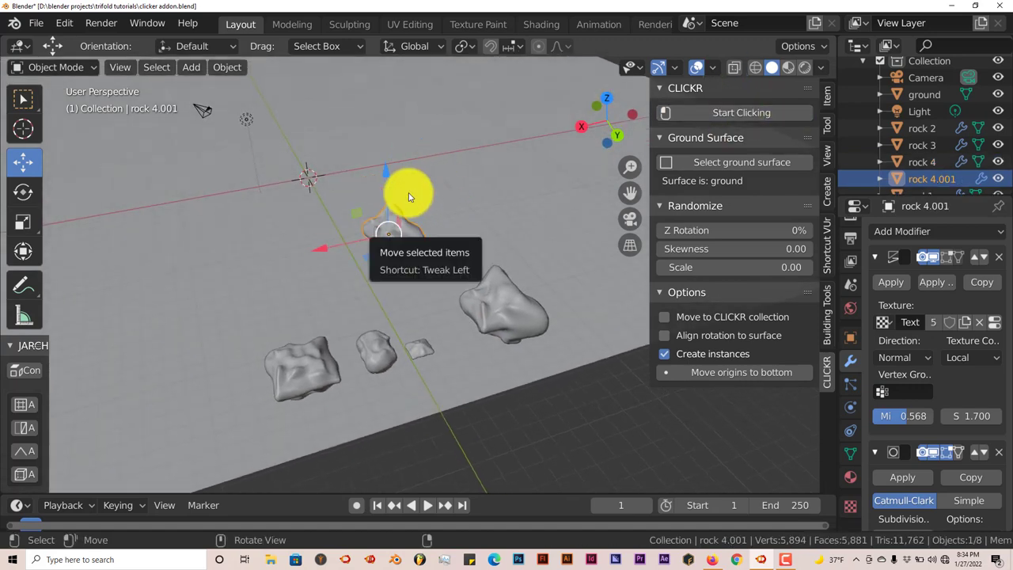
mouse_move(409, 197)
mouse_down()
mouse_move(282, 216)
mouse_move(407, 150)
mouse_move(389, 168)
mouse_move(397, 196)
mouse_up()
scroll(397, 196, up, 1)
scroll(398, 203, up, 1)
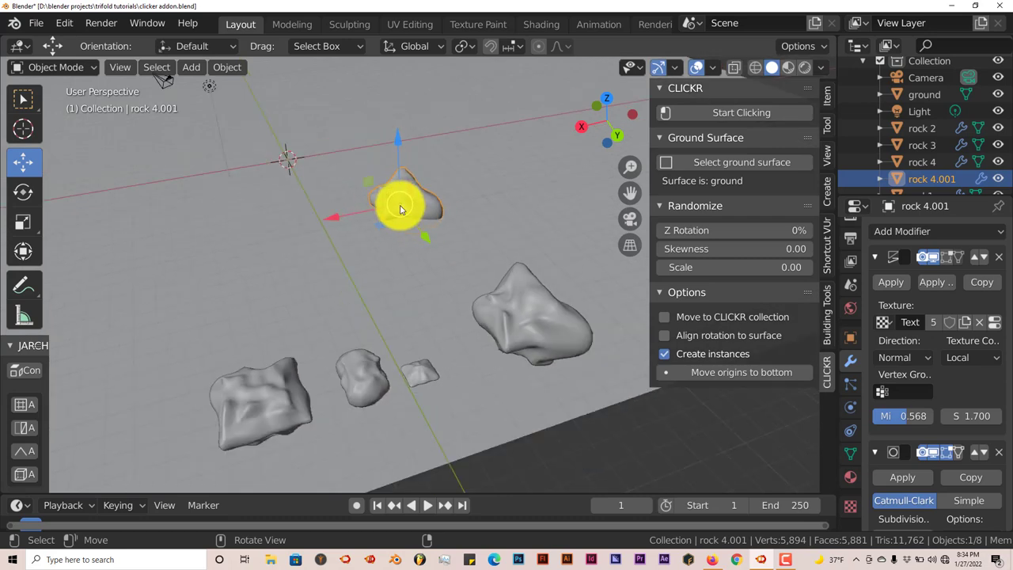
middle_drag(402, 212, 405, 200)
drag(405, 200, 196, 253)
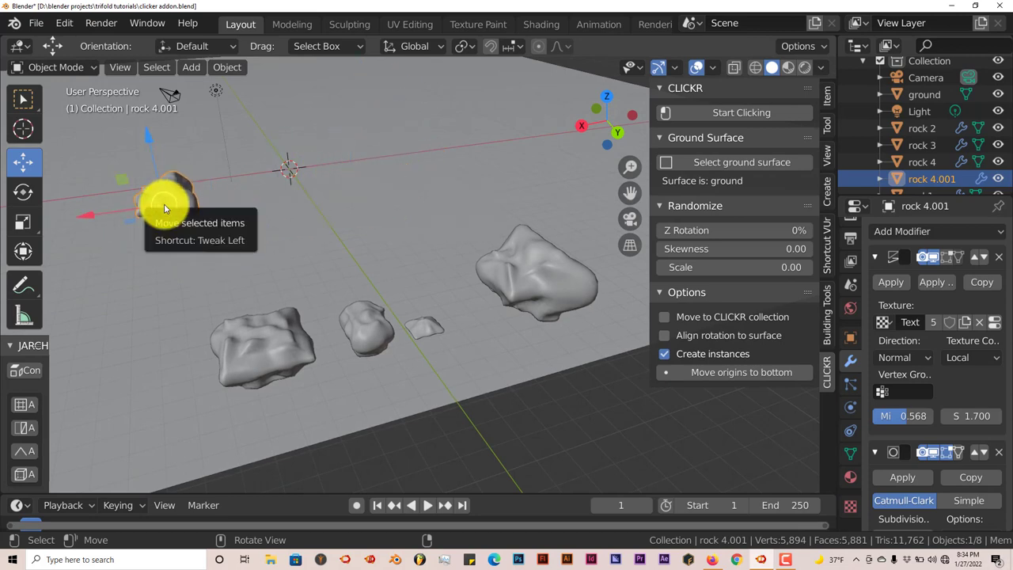
drag(164, 203, 364, 187)
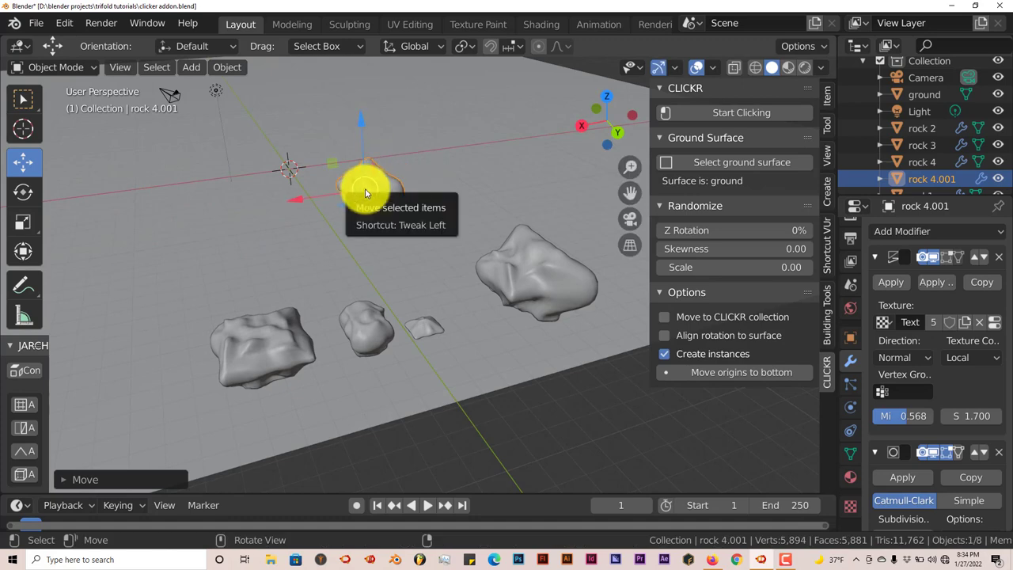
drag(364, 195, 367, 216)
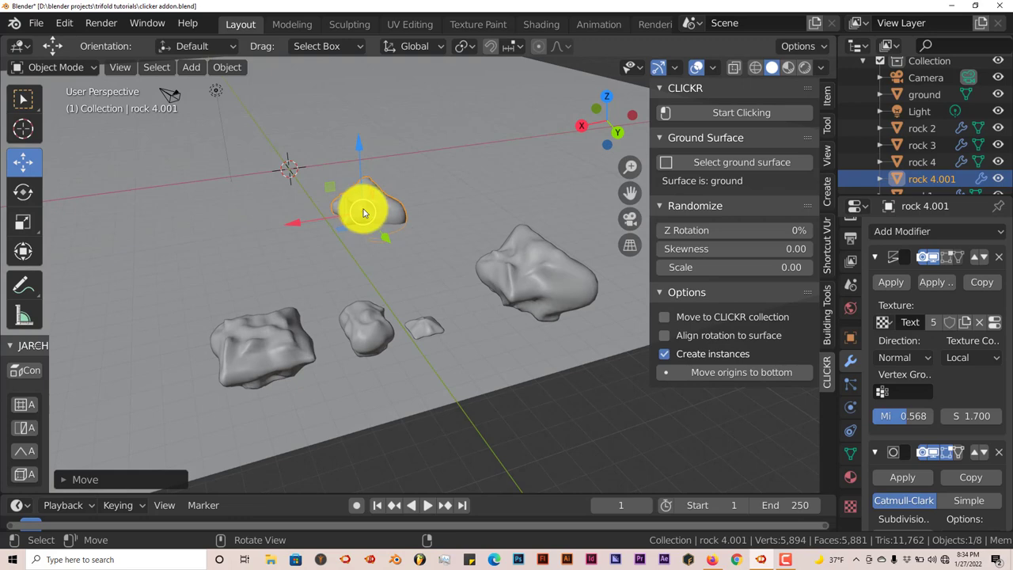
Step: Place four spaced copies of rock 4 along the red X axis and on the far part of the ground plane
drag(364, 212, 227, 174)
key(shift+d)
click(354, 129)
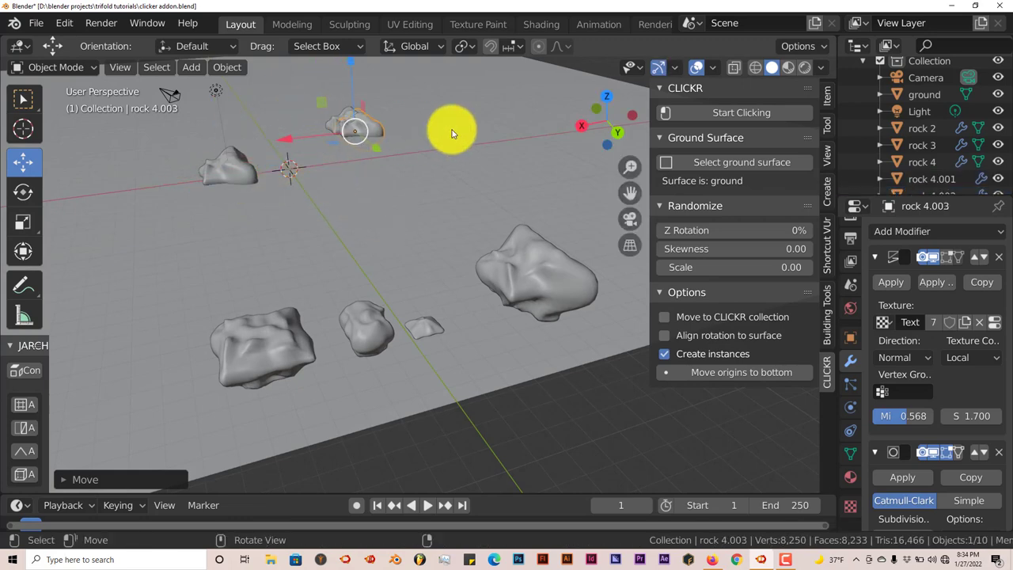
click(461, 127)
key(shift+d)
click(557, 94)
key(shift+d)
click(389, 220)
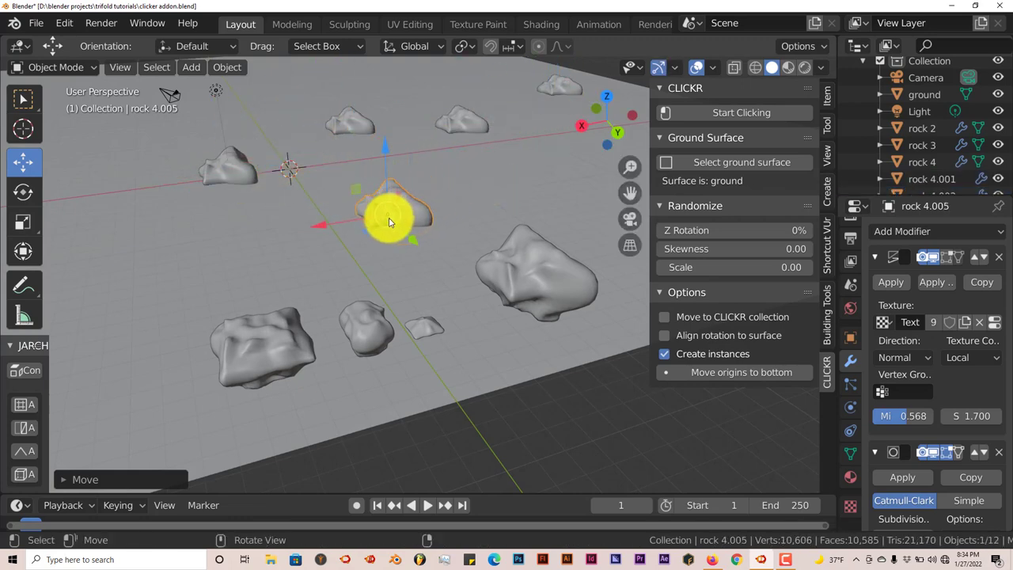
Step: Place four more rock 4 copies around the 3D cursor, between the X axis and the row of original rocks
middle_drag(388, 221, 390, 235)
click(337, 189)
click(211, 271)
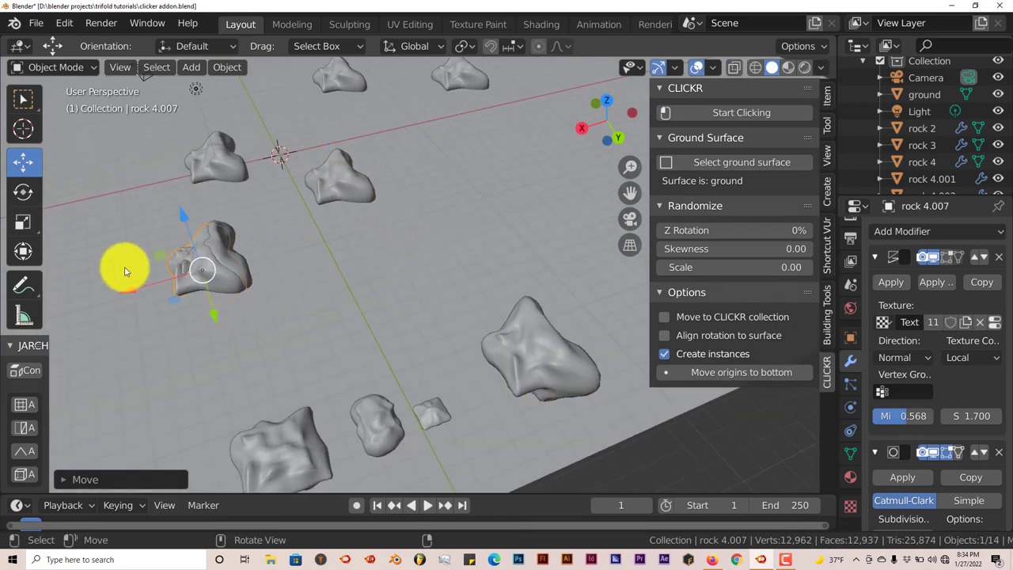
key(shift+d)
click(155, 240)
key(shift+d)
click(373, 260)
key(shift+d)
Step: Place another four rock 4 copies in the gaps along the X axis on both sides of the 3D cursor
click(531, 159)
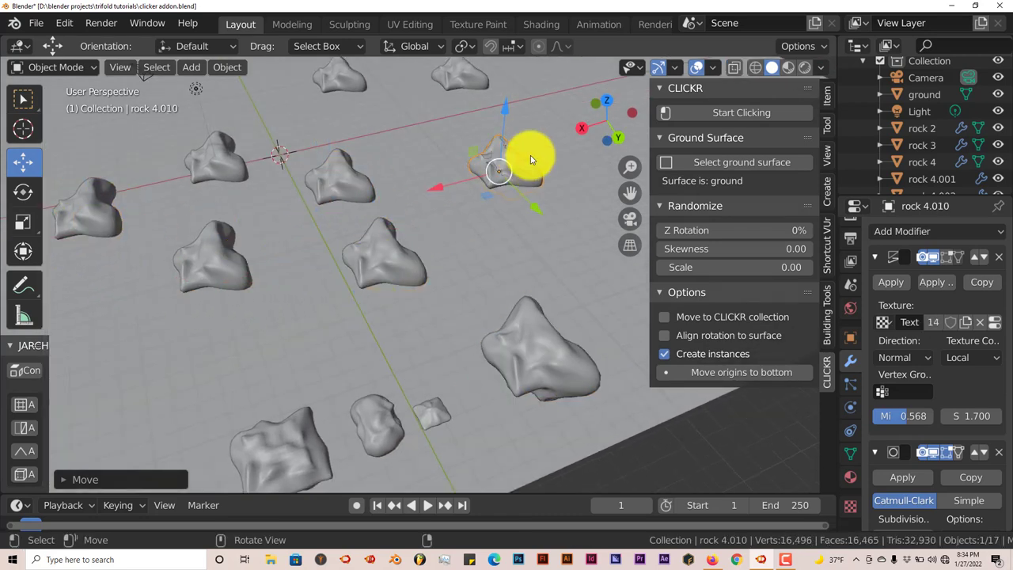
click(407, 145)
key(shift+d)
click(260, 129)
key(shift+d)
click(294, 195)
Step: End the rock 4 placement and discard the copy still following the pointer
middle_drag(294, 195, 235, 195)
click(115, 157)
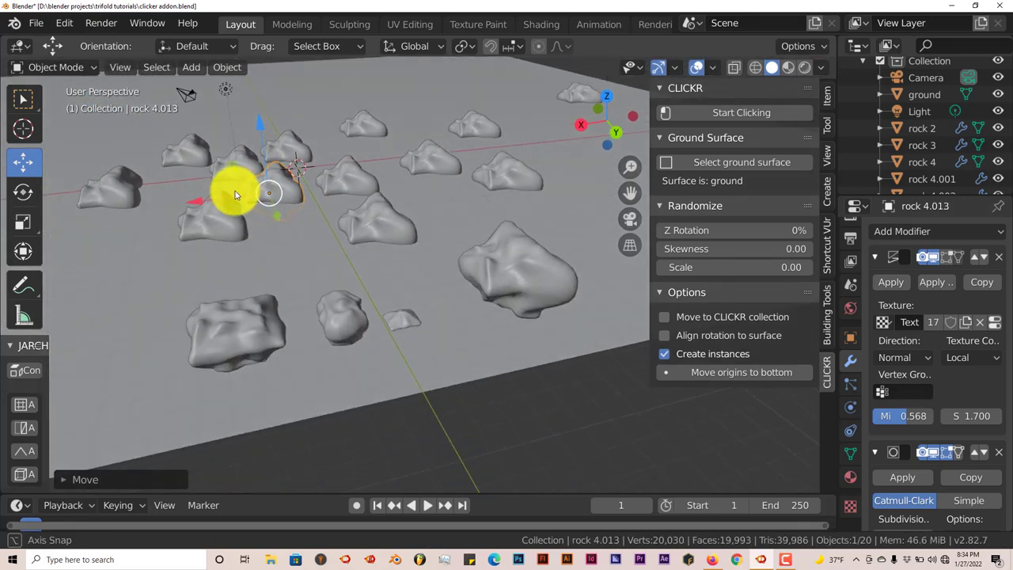
key(g)
click(467, 324)
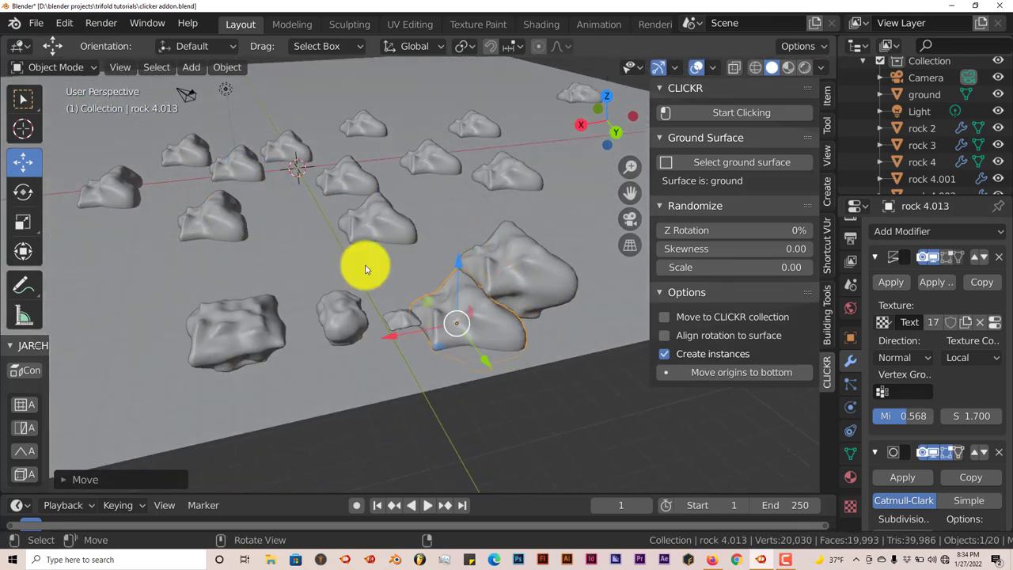
key(g)
click(378, 185)
middle_drag(377, 185, 372, 196)
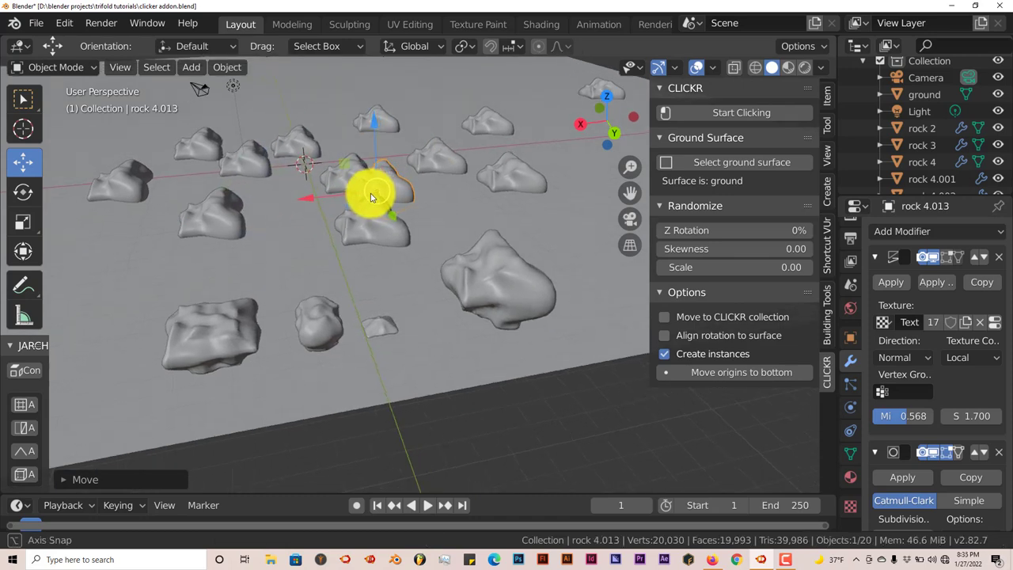
drag(375, 193, 439, 224)
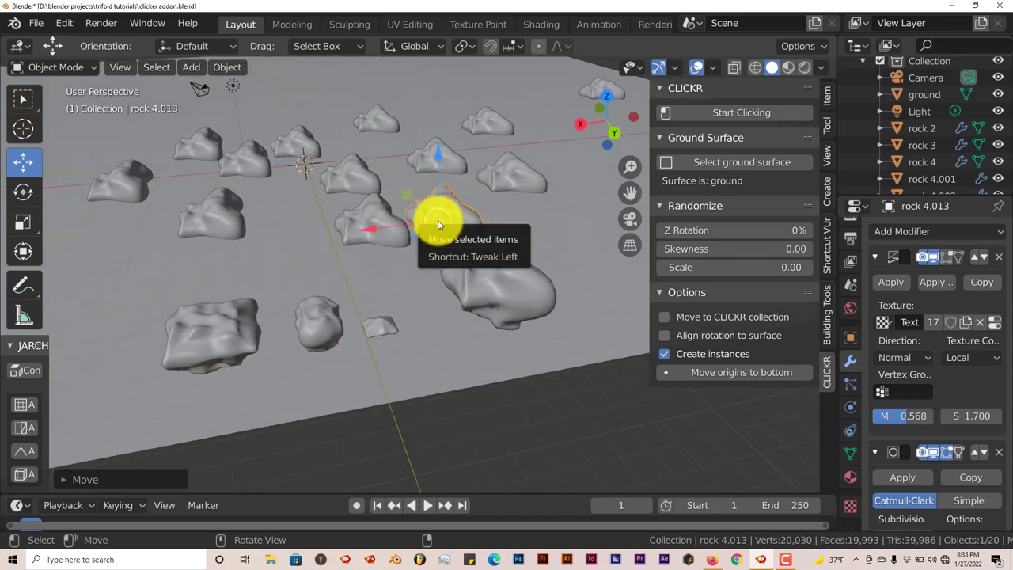
key(Delete)
Step: Select the four original rocks together and start CLICKR placement with them
middle_drag(437, 220, 406, 211)
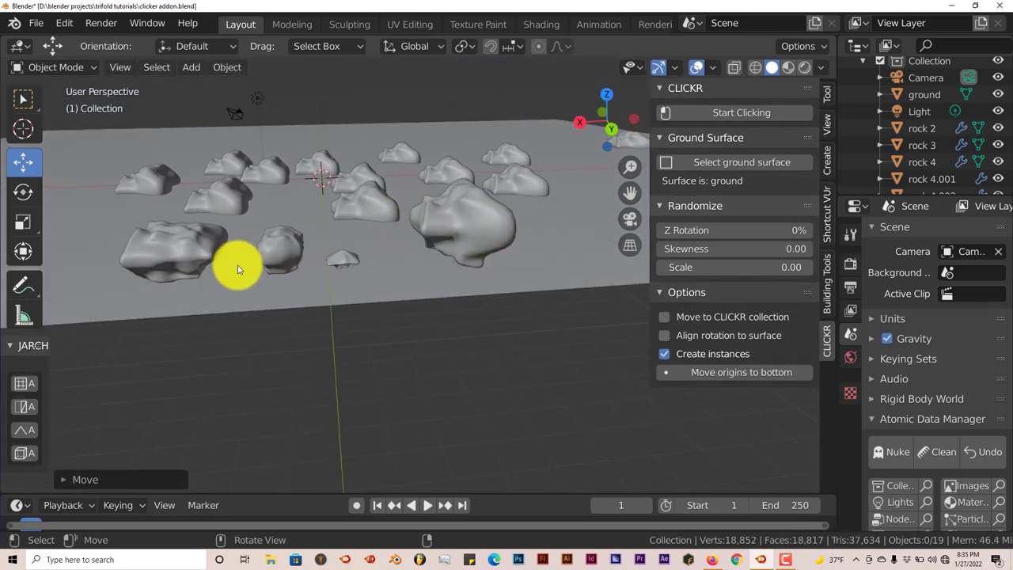
click(463, 231)
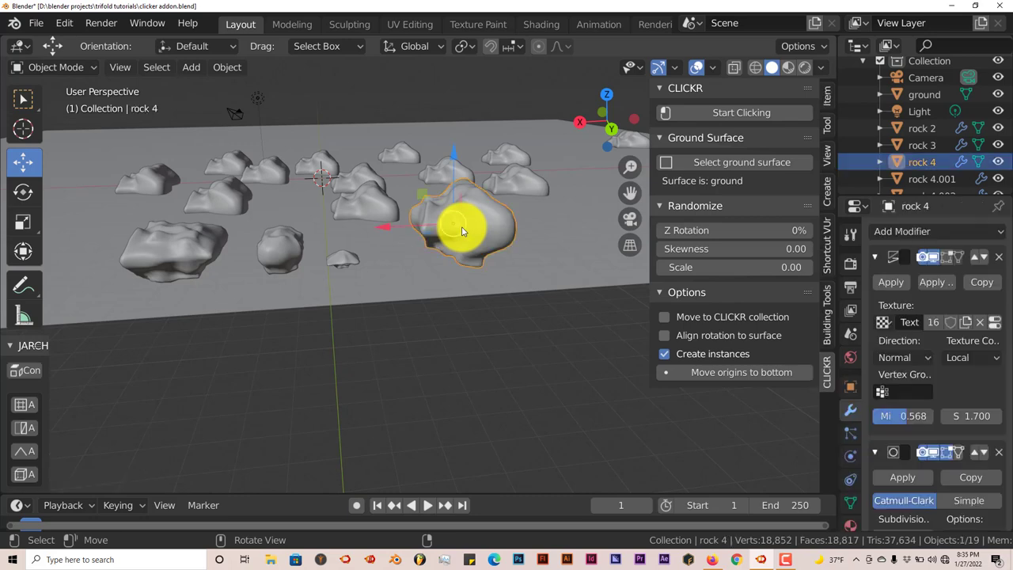
shift+click(342, 260)
shift+click(289, 256)
shift+click(188, 251)
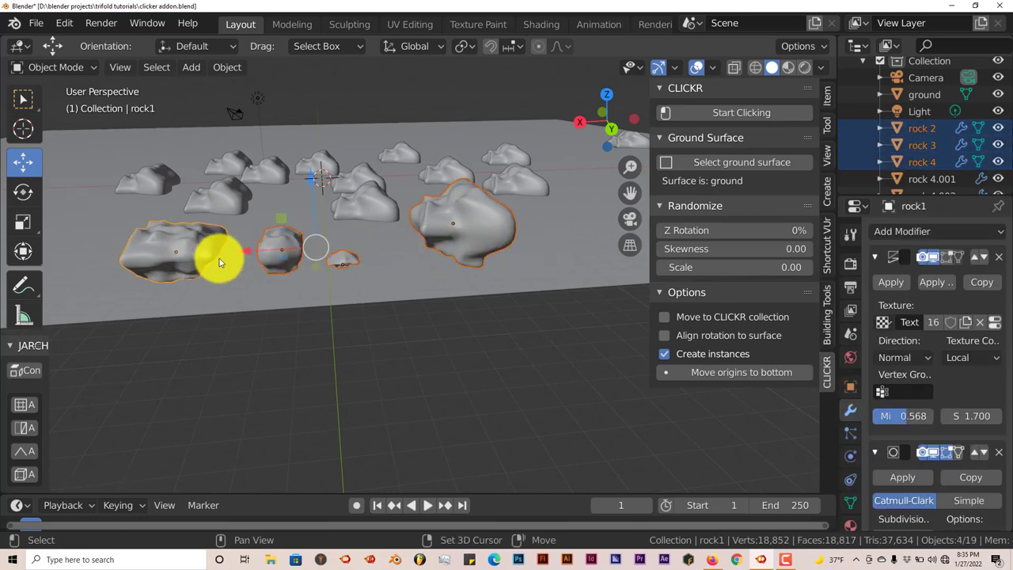
middle_drag(219, 255, 291, 266)
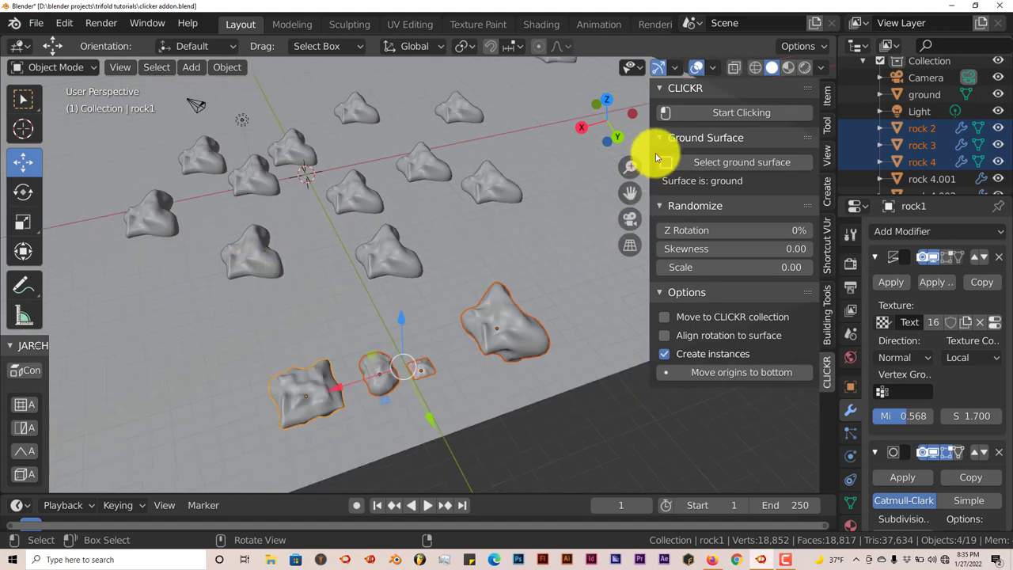
click(690, 113)
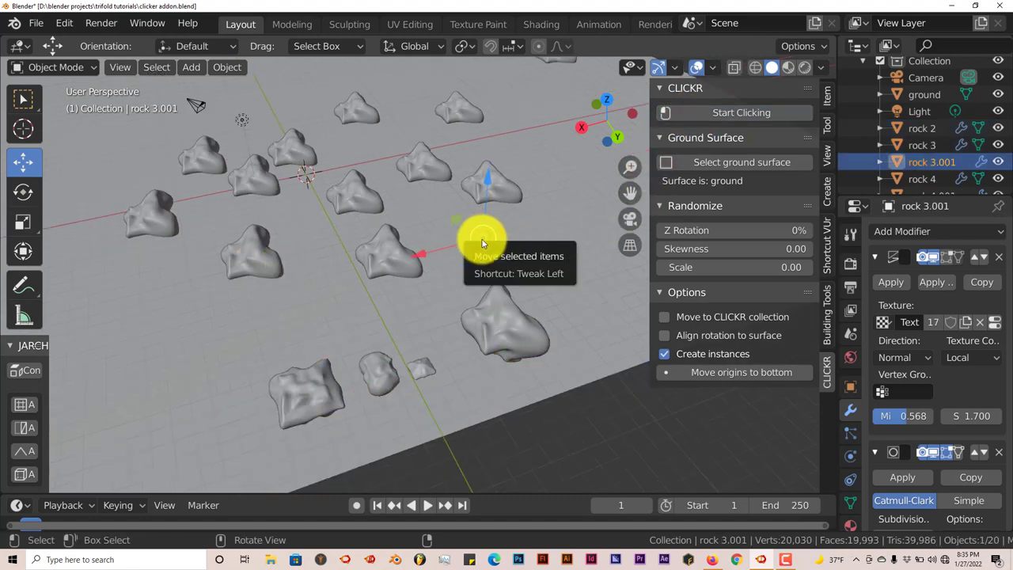
Step: Switch the unplaced copy between the different source rocks while moving it over the ground plane
mouse_move(480, 238)
middle_down()
mouse_move(464, 240)
mouse_move(452, 260)
mouse_move(464, 245)
middle_up()
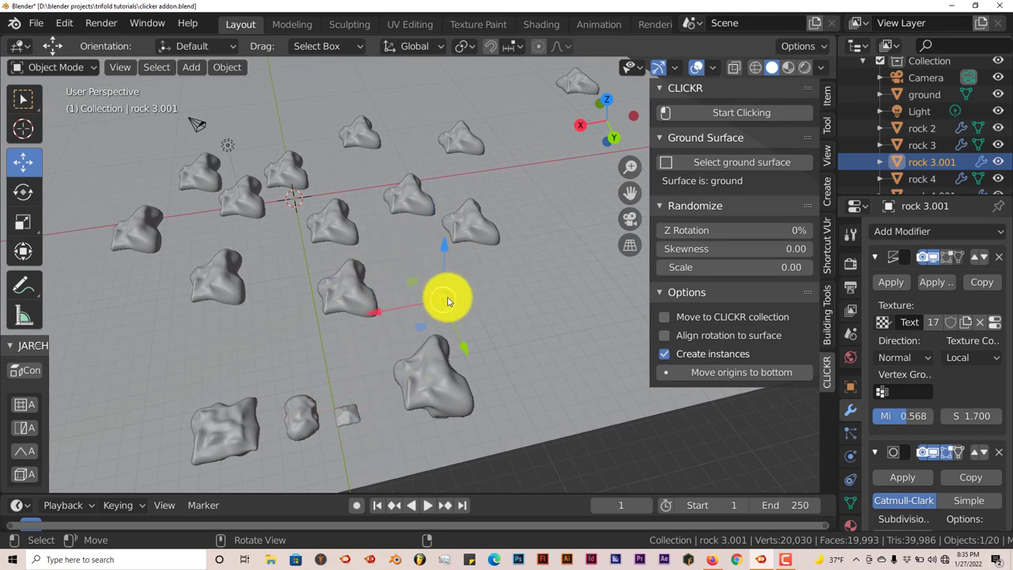
click(453, 292)
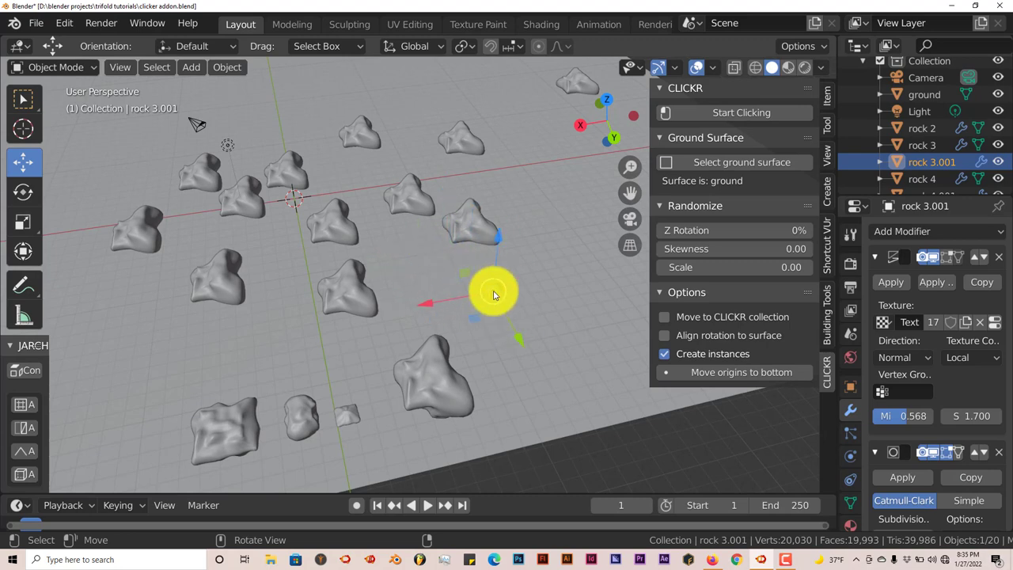
key(space)
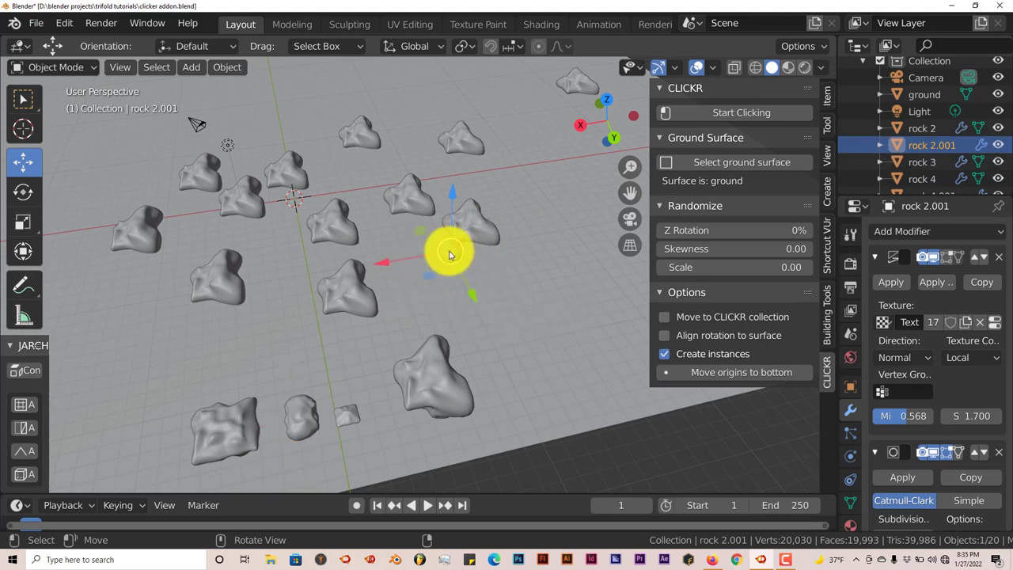
key(space)
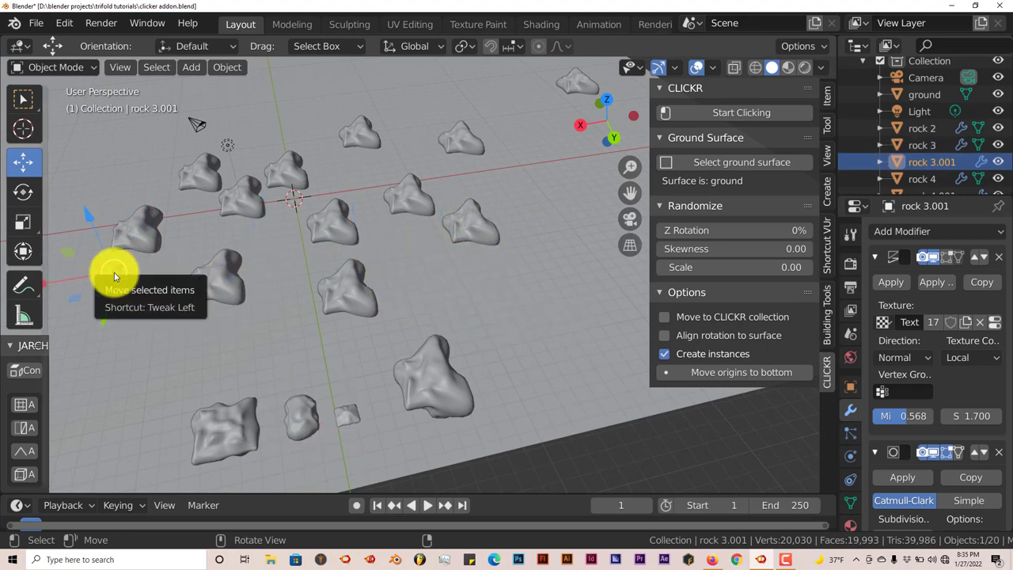
key(space)
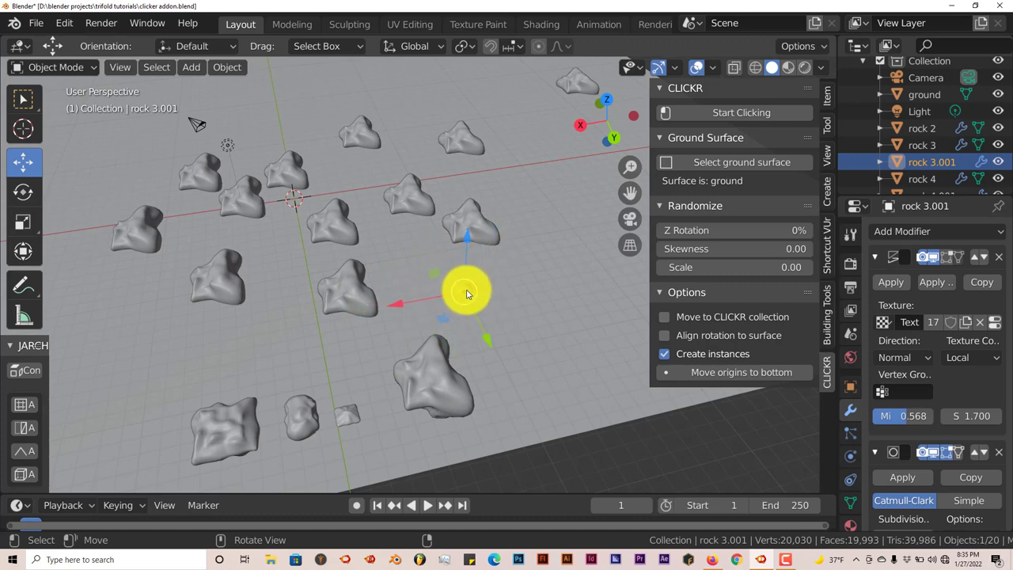
Step: Place seven mixed copies of the four source rocks on the open ground around and behind the original rock 4
click(466, 289)
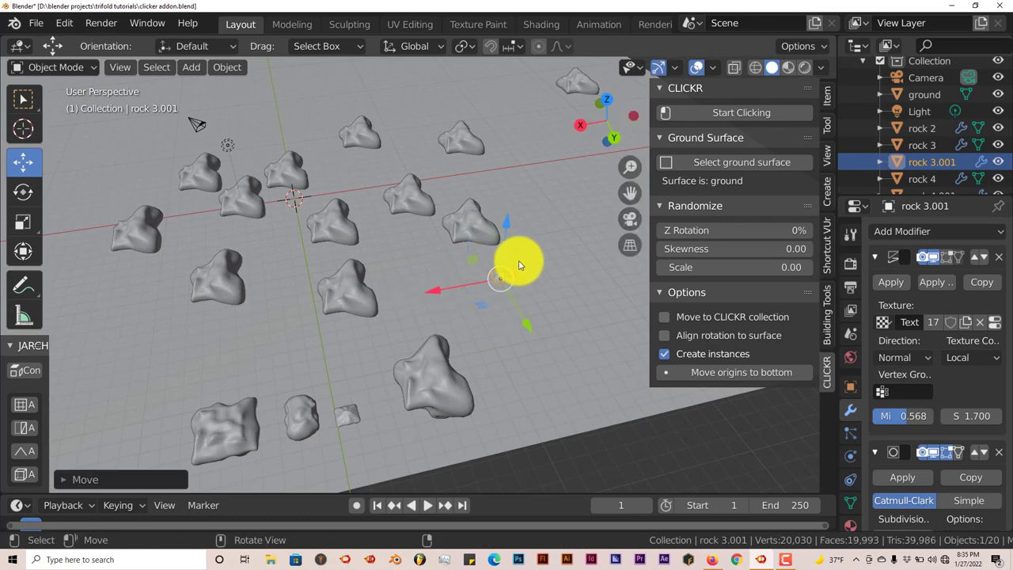
click(520, 265)
click(445, 313)
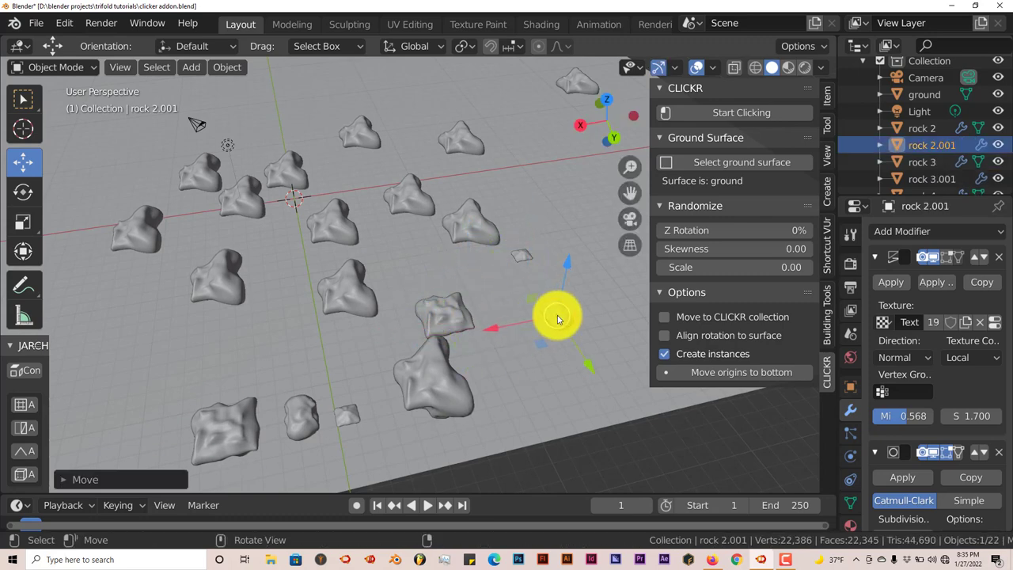
click(558, 319)
click(562, 250)
click(543, 176)
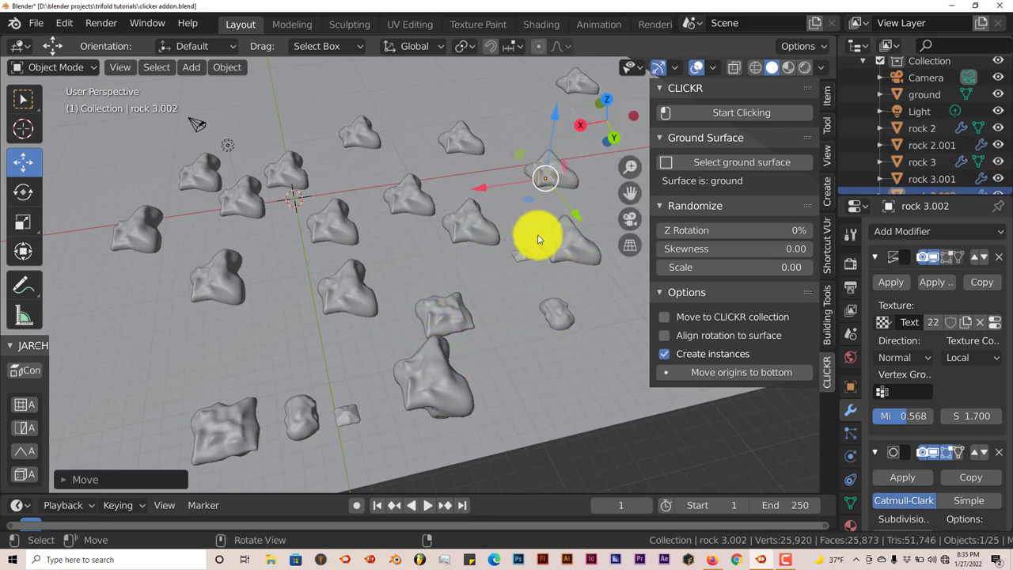
click(558, 369)
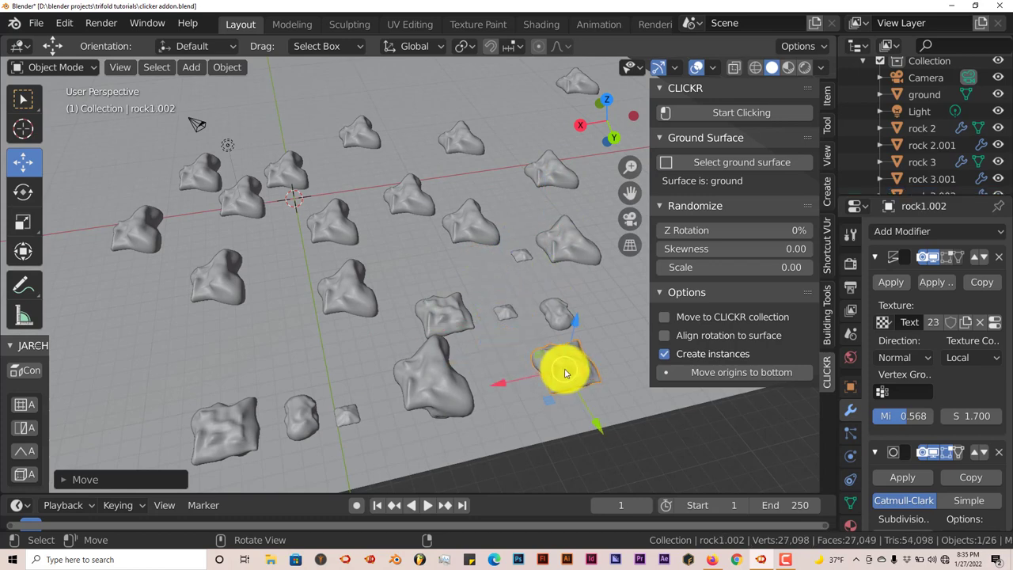
Step: Place three more mixed rock copies in the gaps between the original rocks and the earlier rock 4 copies
click(413, 270)
click(298, 334)
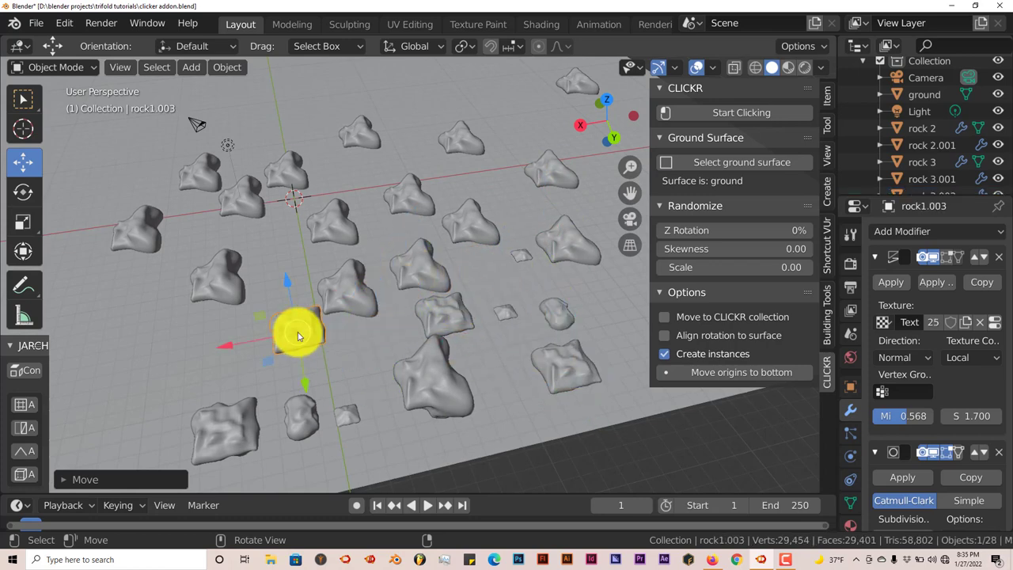
click(298, 335)
click(278, 276)
middle_drag(282, 276, 286, 263)
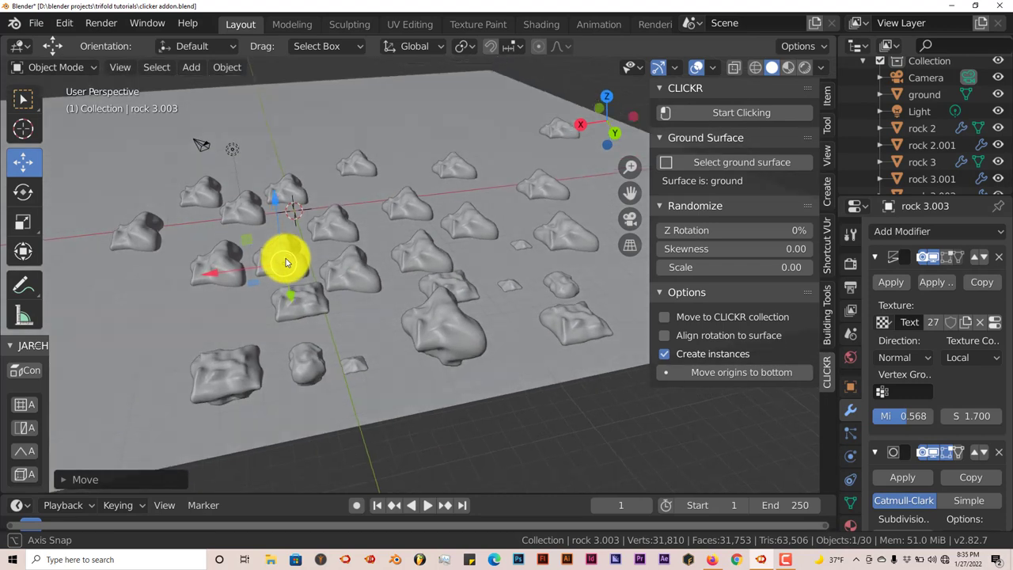
Step: Examine the scattered rock copies on the ground plane from several angles
drag(274, 299, 316, 301)
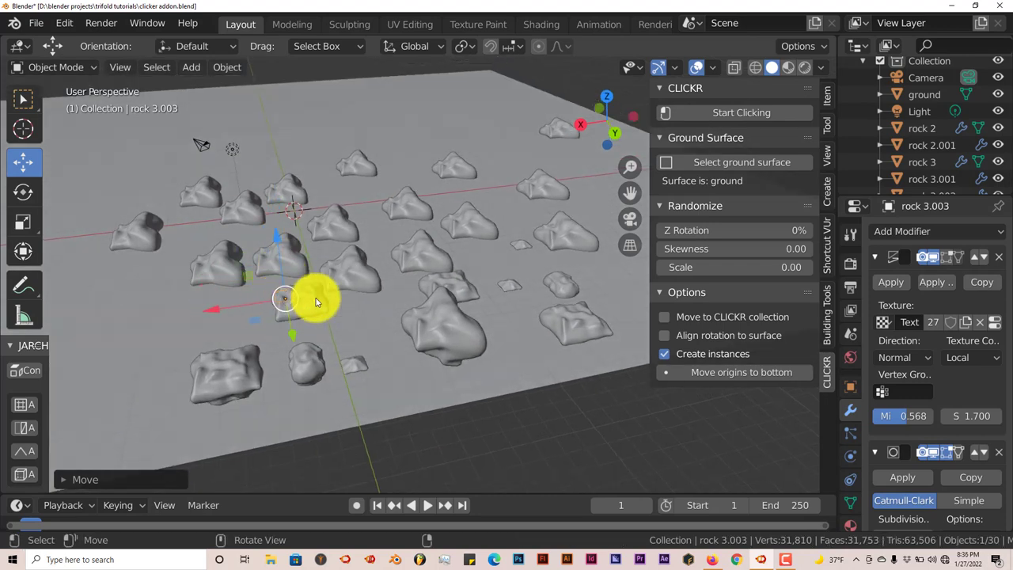
middle_drag(321, 302, 302, 303)
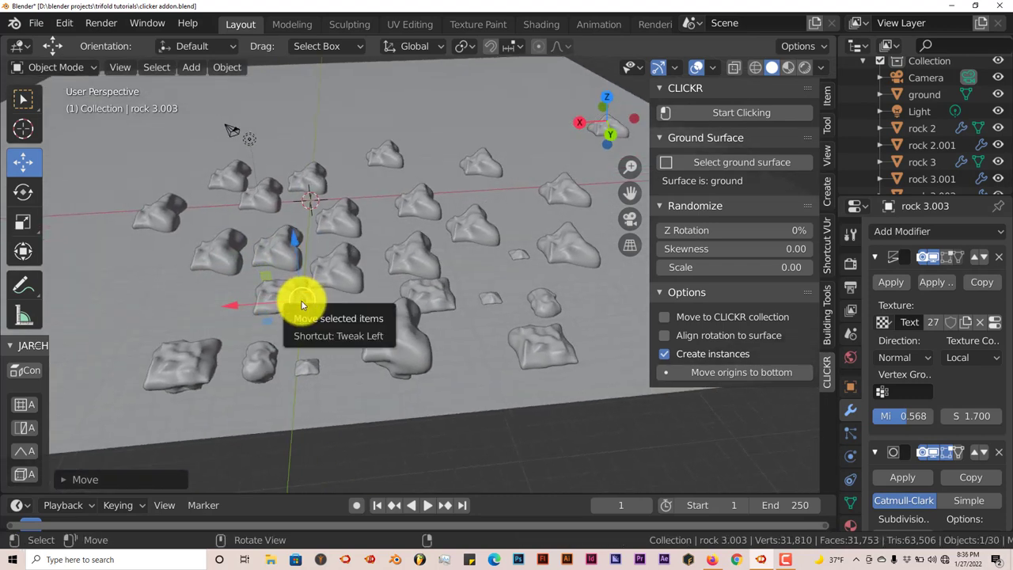
drag(302, 306, 315, 308)
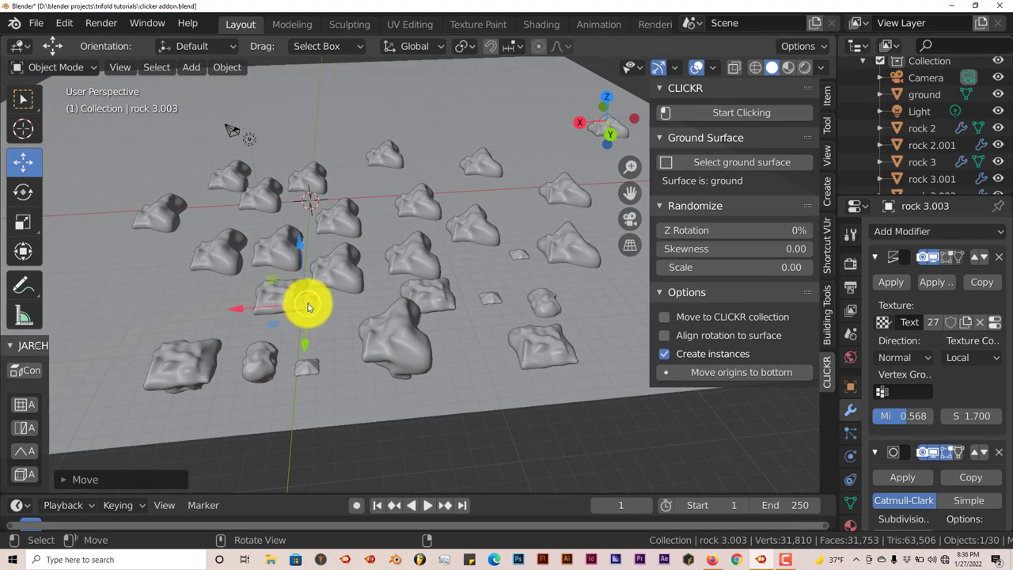
middle_drag(328, 287, 330, 276)
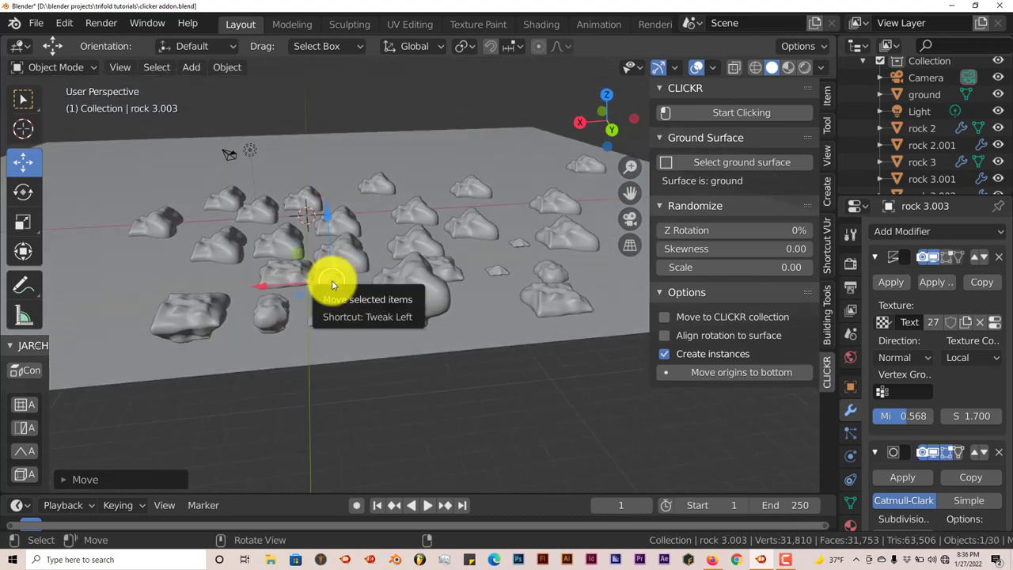
middle_drag(335, 285, 333, 293)
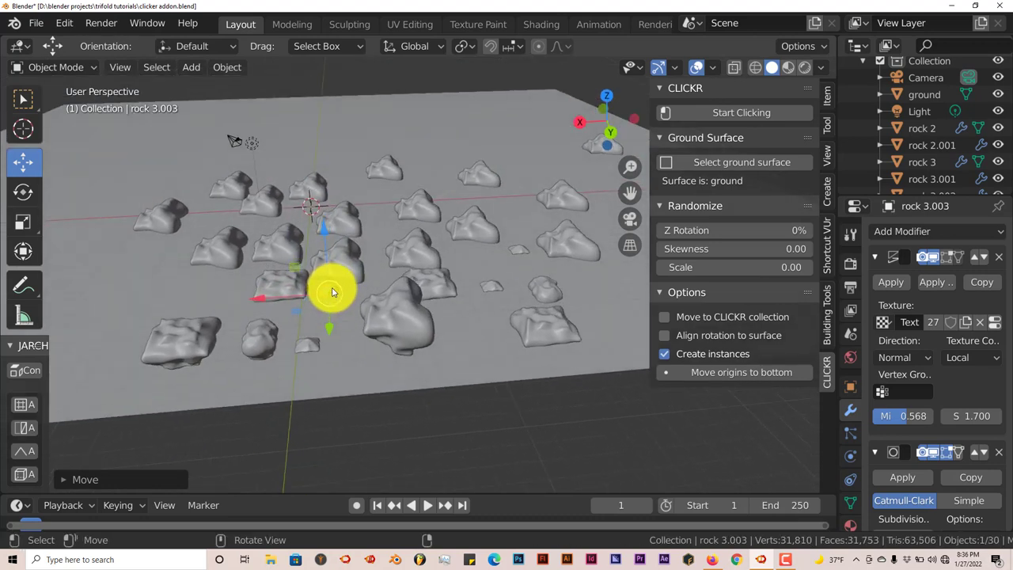
drag(332, 289, 341, 264)
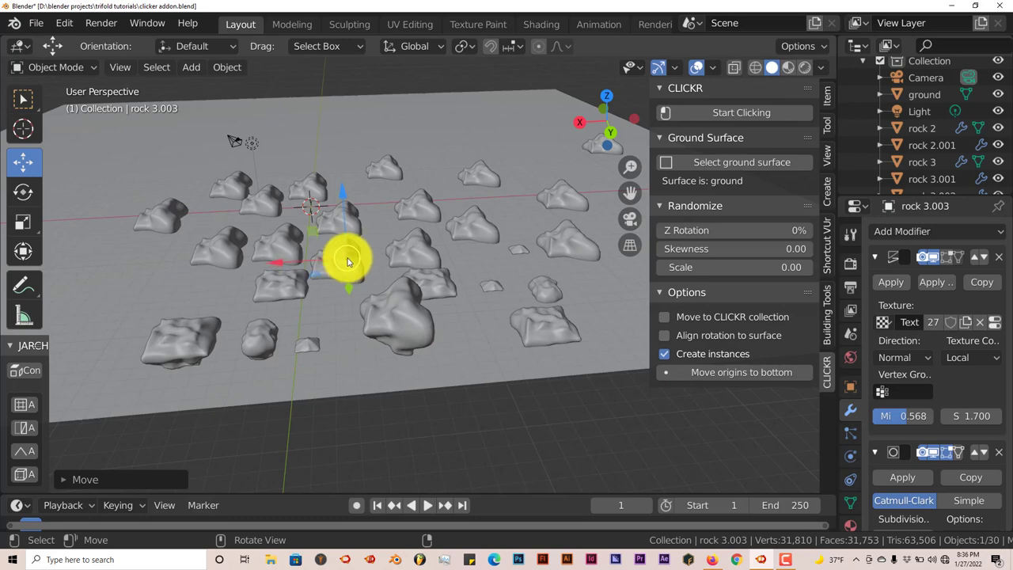
middle_drag(347, 261, 348, 255)
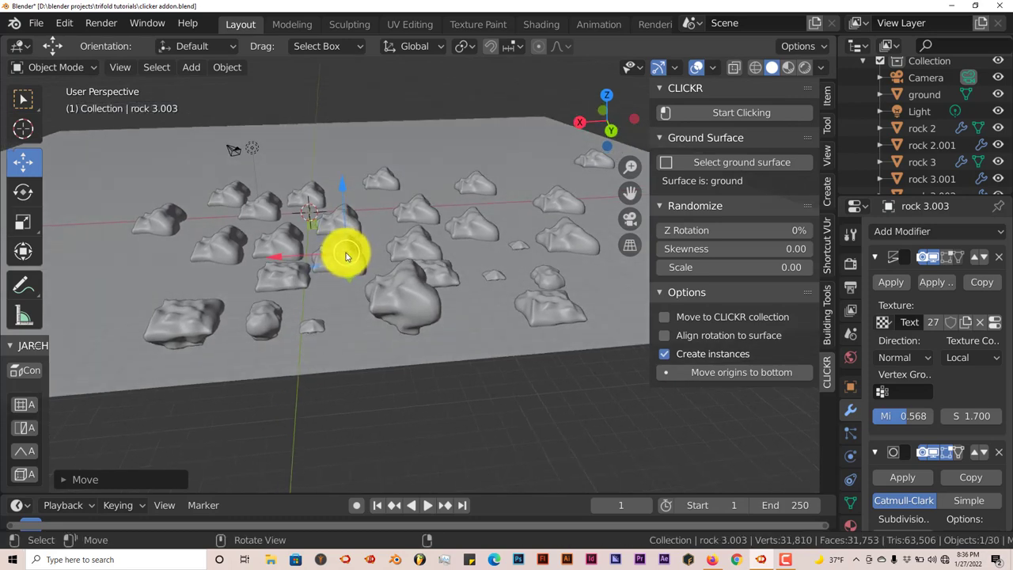
drag(346, 256, 352, 178)
mouse_move(411, 164)
mouse_down()
mouse_move(396, 227)
mouse_move(333, 185)
mouse_move(391, 163)
mouse_move(397, 172)
mouse_up()
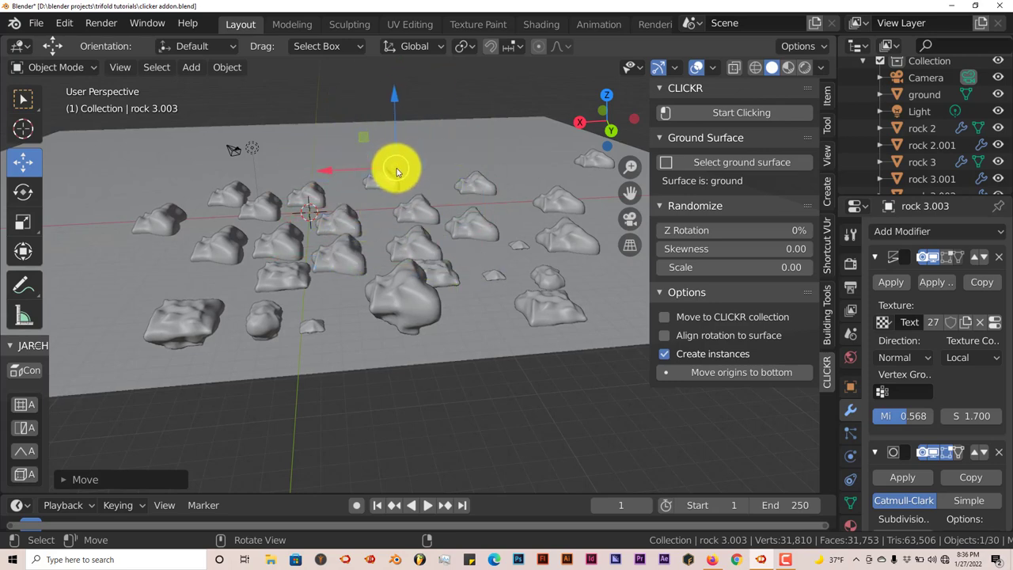
middle_drag(400, 171, 407, 184)
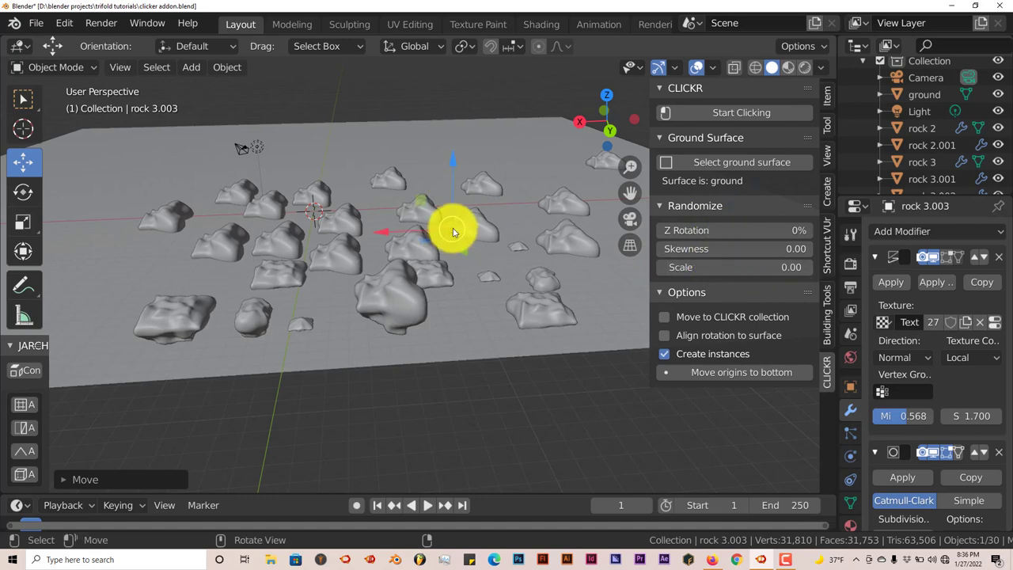
middle_drag(452, 229, 454, 239)
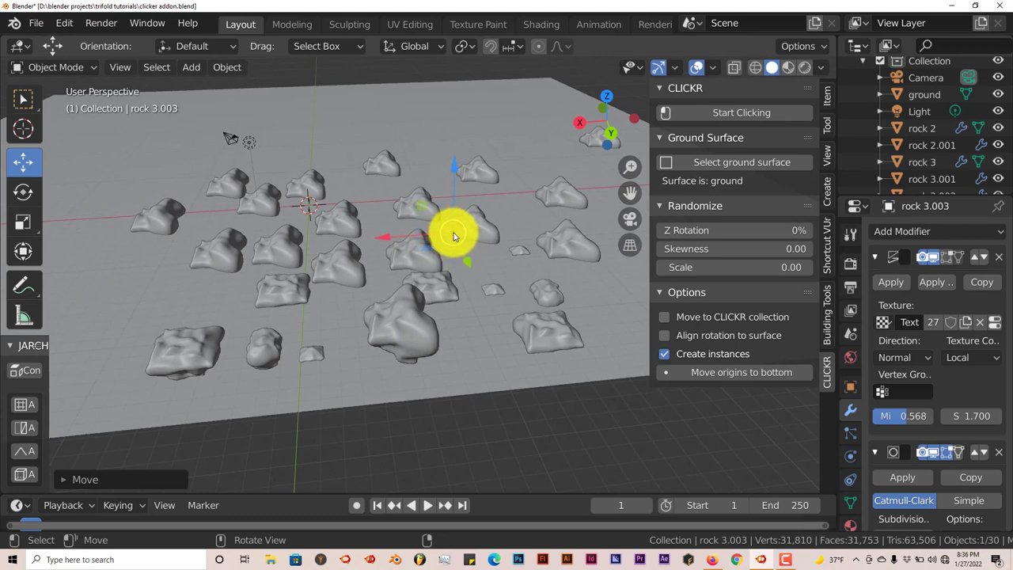
mouse_move(453, 235)
middle_down()
mouse_move(450, 220)
mouse_move(452, 231)
middle_up()
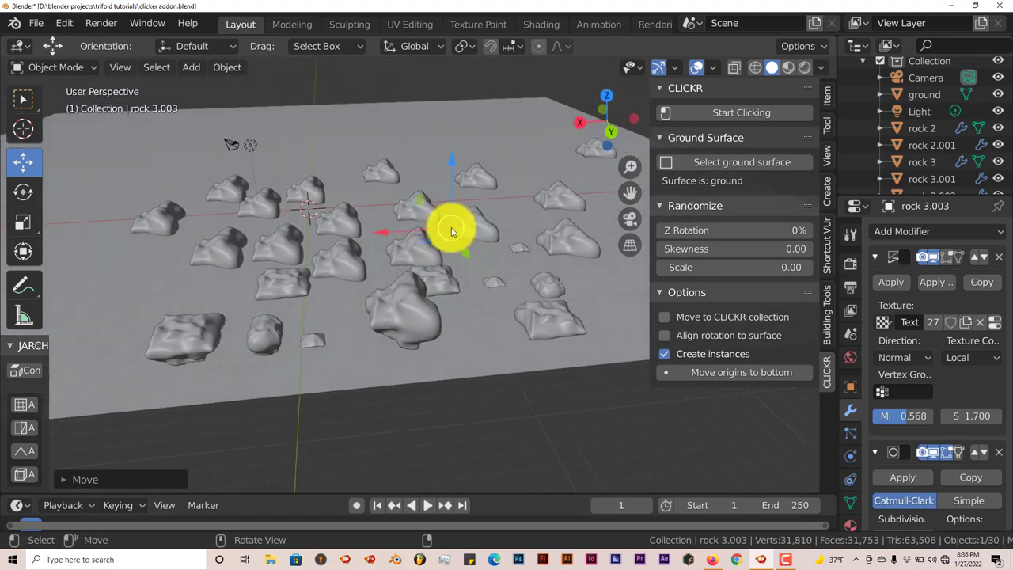
scroll(411, 238, down, 1)
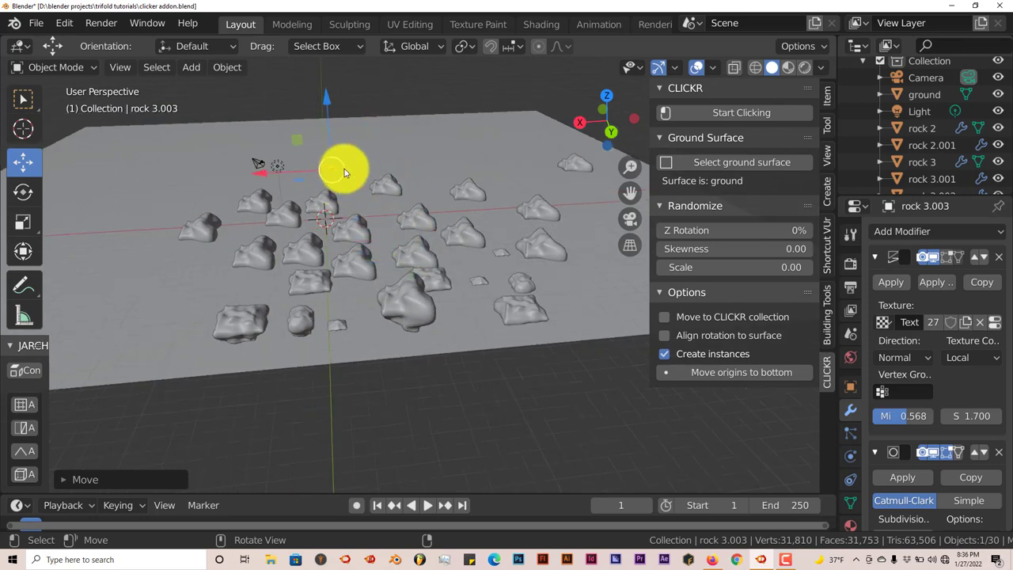
drag(344, 169, 307, 187)
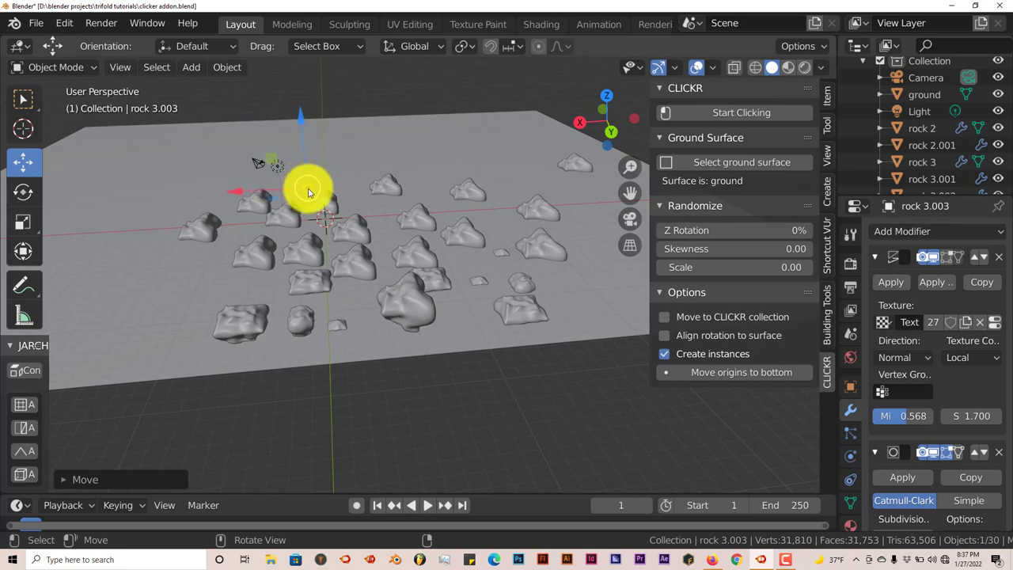
middle_drag(388, 187, 391, 193)
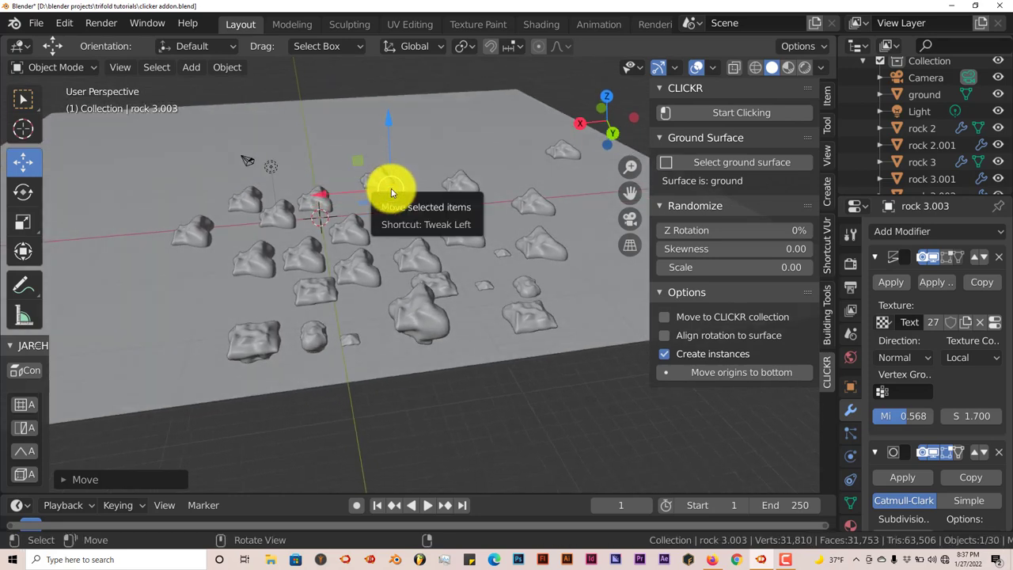
click(390, 190)
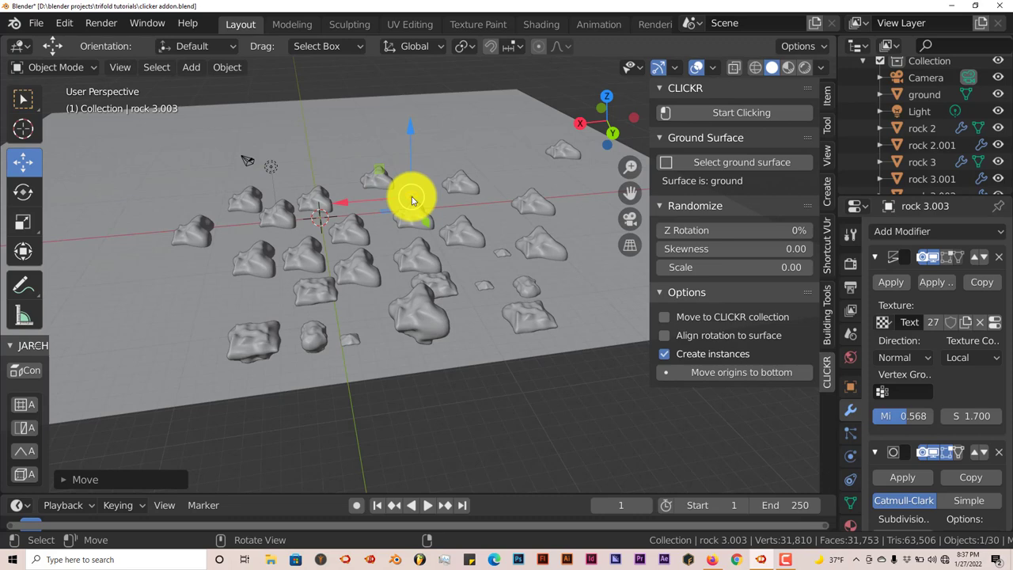
drag(411, 199, 362, 181)
middle_drag(362, 181, 365, 195)
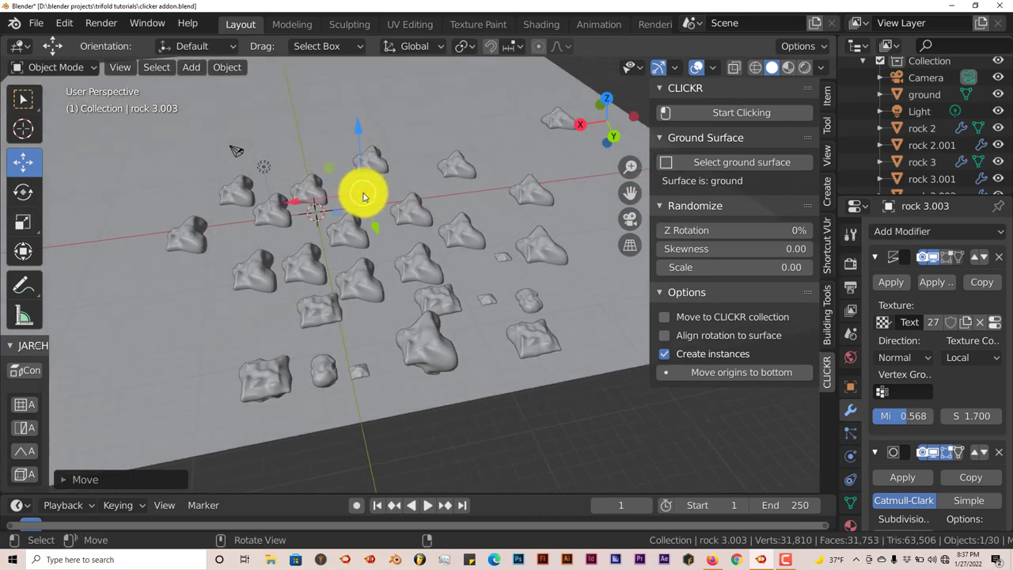
drag(364, 197, 354, 199)
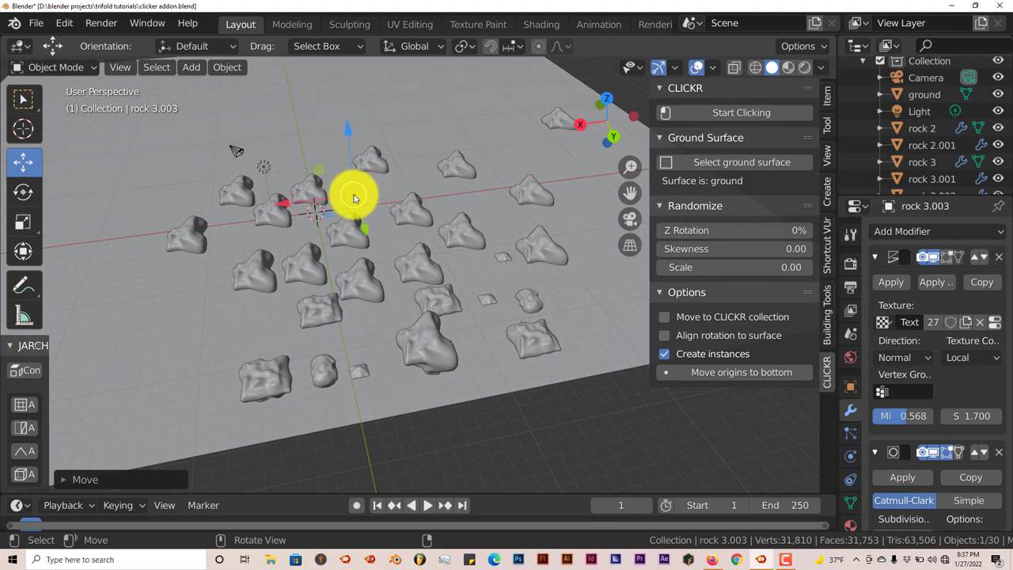